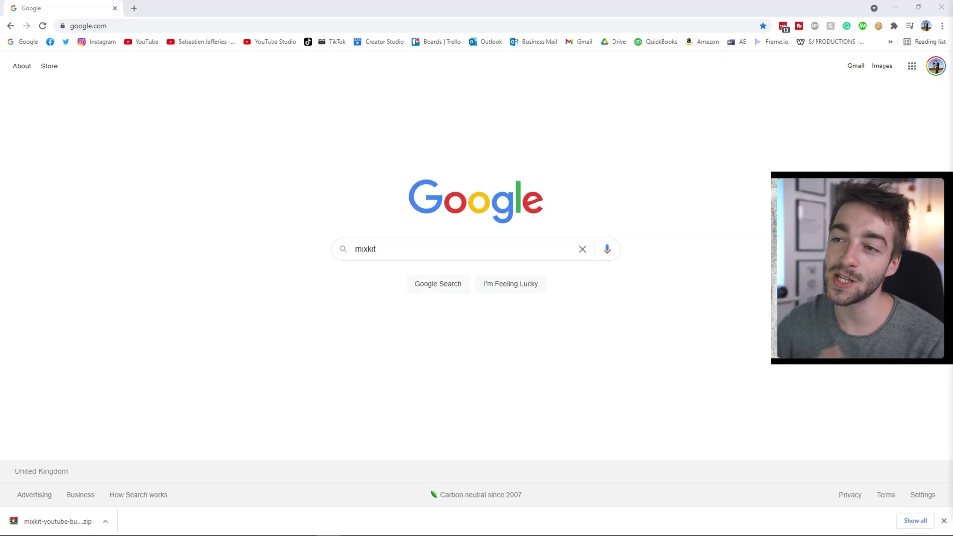
- Search Google for mixkit, open the Mixkit site and go to its Video Templates section
{"action": "left_click", "coordinate": [422, 294]}
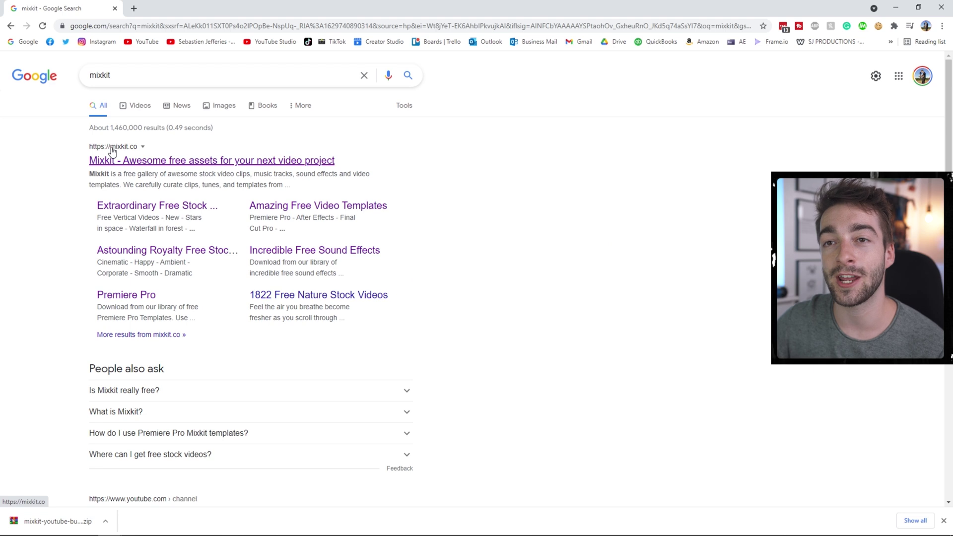
{"action": "left_click", "coordinate": [128, 163]}
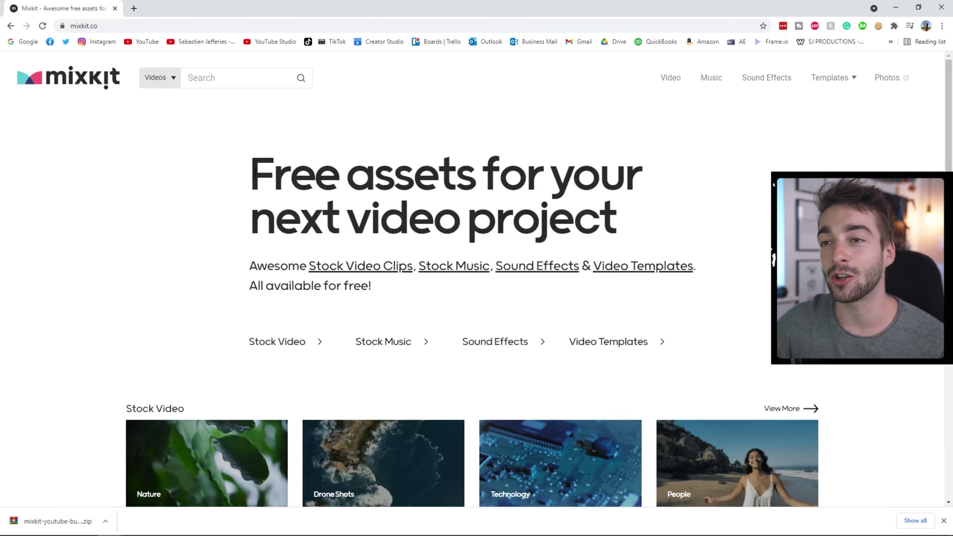
{"action": "left_click_drag", "start_coordinate": [266, 181], "coordinate": [640, 225]}
{"action": "left_click", "coordinate": [642, 227]}
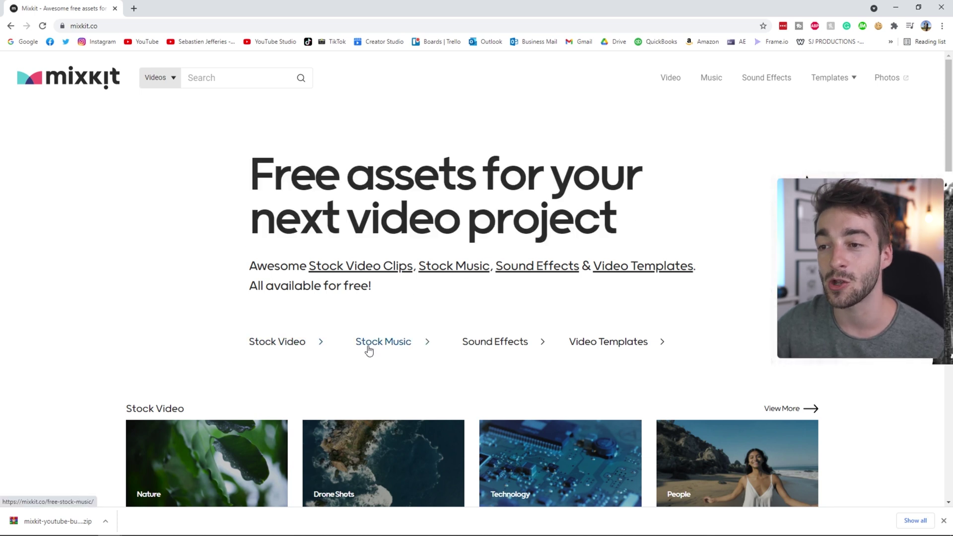
{"action": "left_click", "coordinate": [606, 346]}
- Open Mixkit's Premiere Pro templates and browse cards like Large Title Slideshow and Retro VHS Slideshow
{"action": "scroll", "coordinate": [603, 348], "scroll_direction": "down", "scroll_amount": 2}
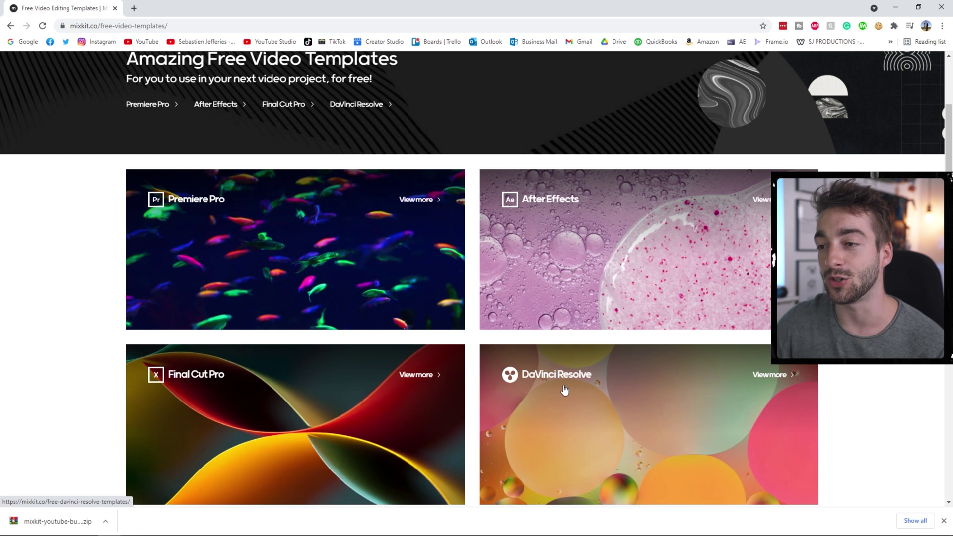
{"action": "left_click", "coordinate": [265, 229]}
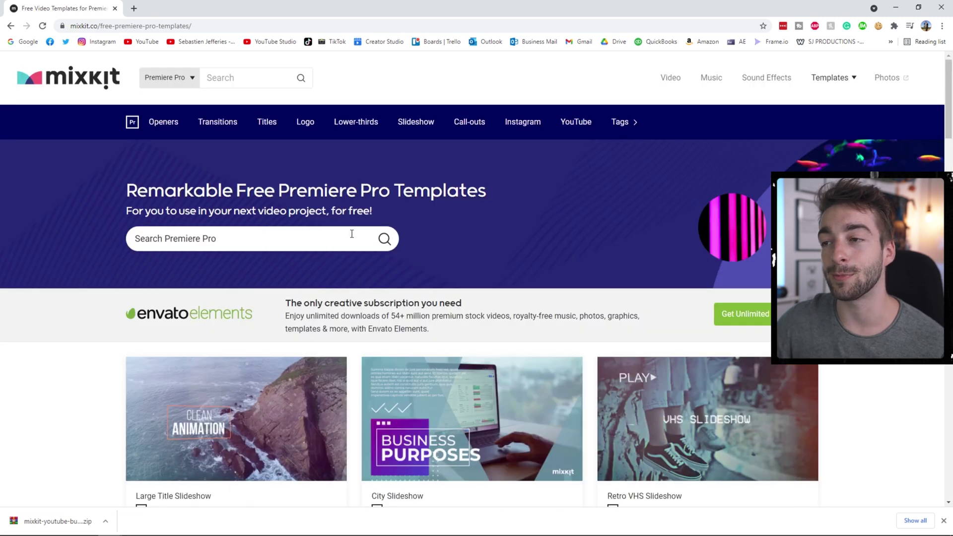
{"action": "scroll", "coordinate": [229, 196], "scroll_direction": "down", "scroll_amount": 4}
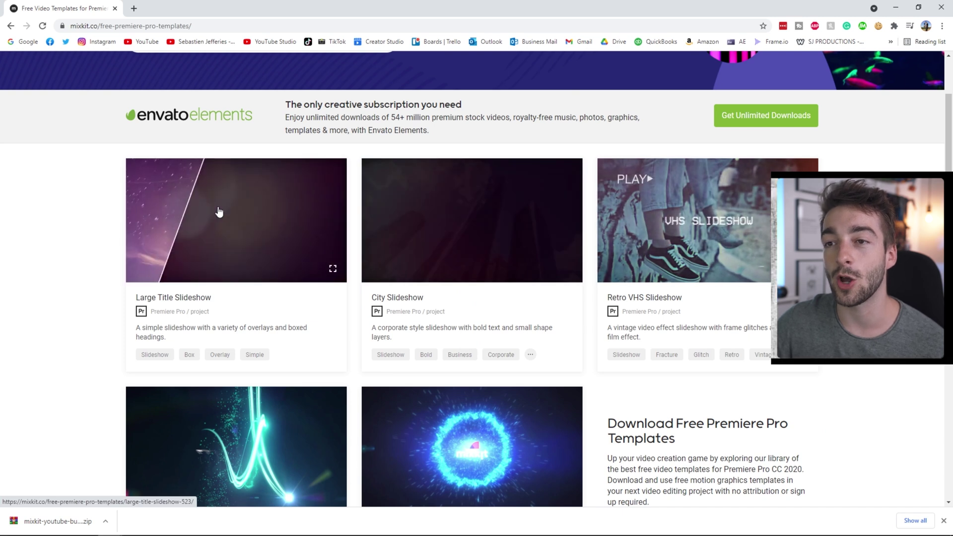
{"action": "scroll", "coordinate": [220, 223], "scroll_direction": "down", "scroll_amount": 2}
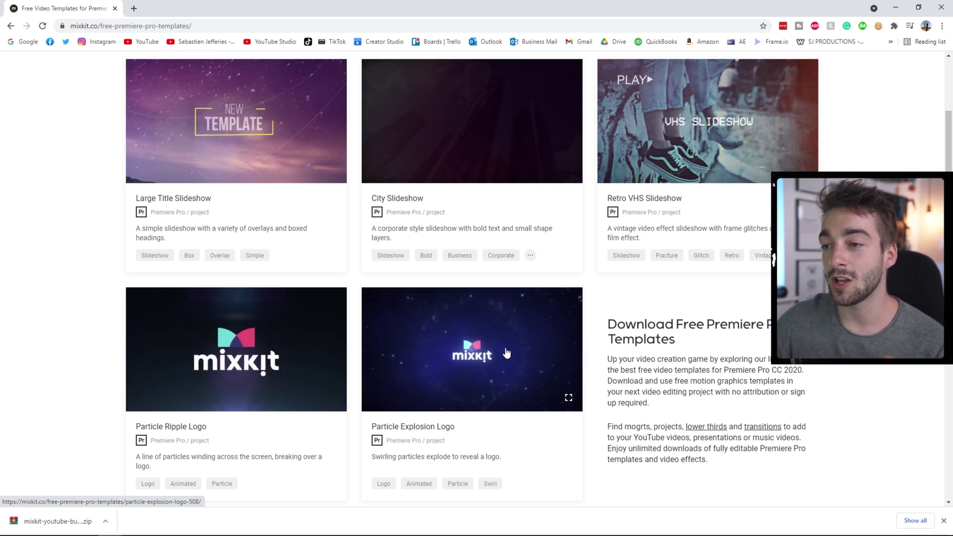
{"action": "scroll", "coordinate": [619, 322], "scroll_direction": "up", "scroll_amount": 5}
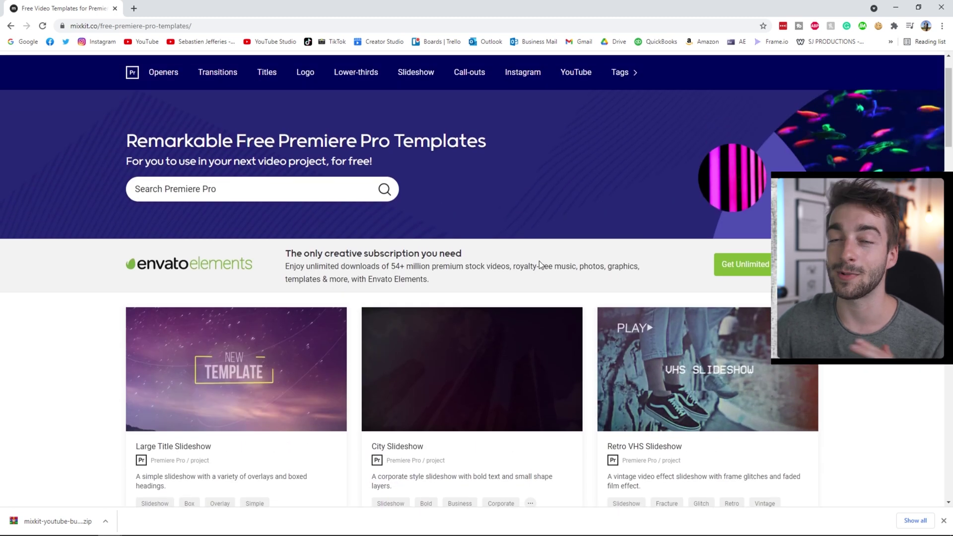
{"action": "scroll", "coordinate": [539, 261], "scroll_direction": "up", "scroll_amount": 1}
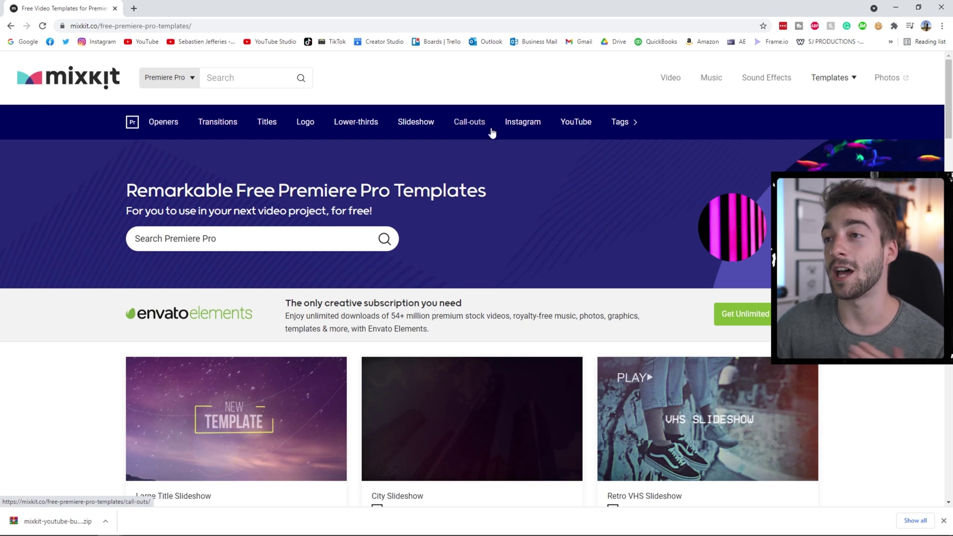
- Show the YouTube templates category and scroll through its templates
{"action": "left_click", "coordinate": [570, 128]}
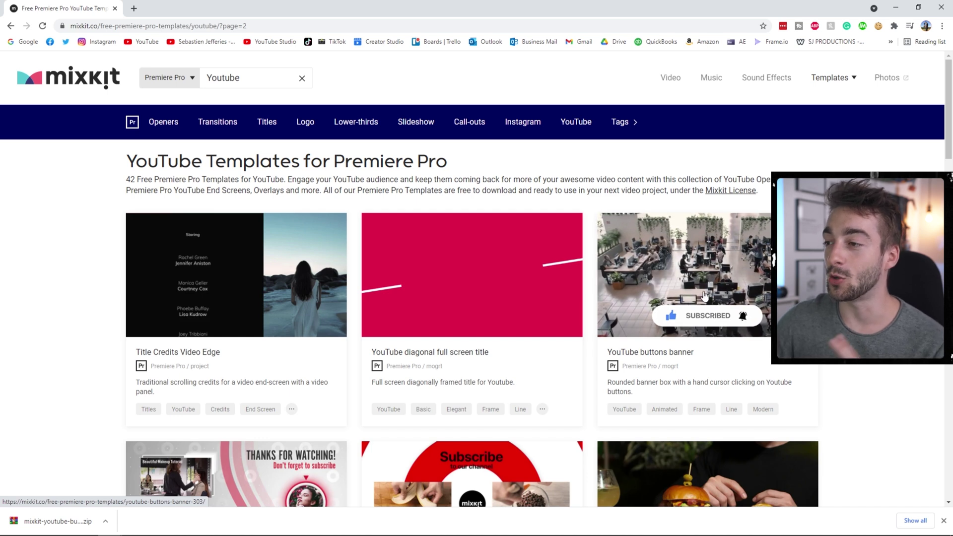
{"action": "scroll", "coordinate": [694, 270], "scroll_direction": "down", "scroll_amount": 4}
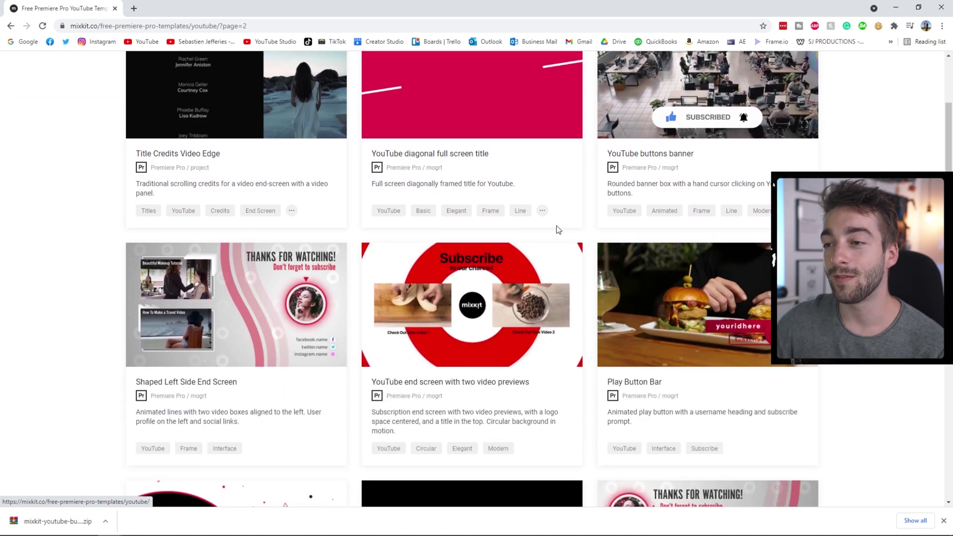
{"action": "scroll", "coordinate": [478, 286], "scroll_direction": "down", "scroll_amount": 4}
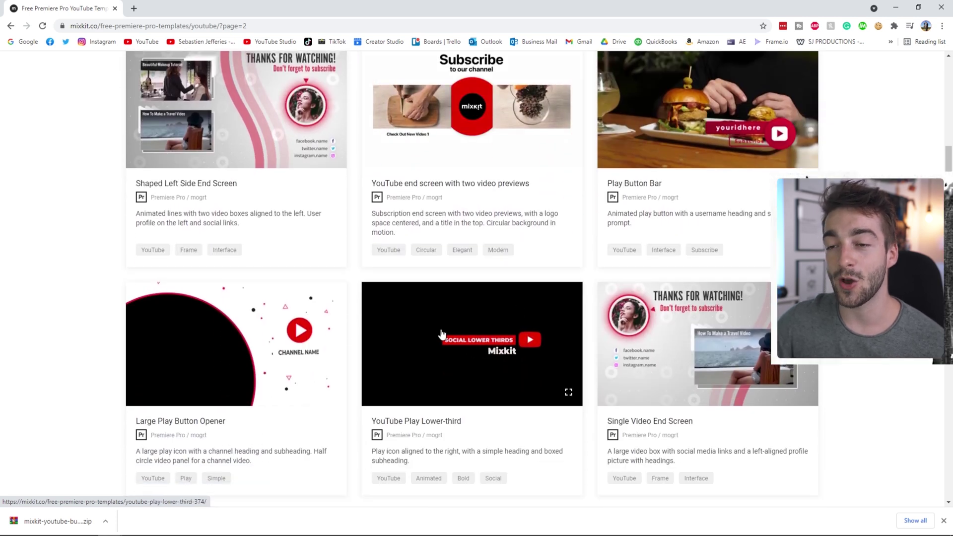
{"action": "scroll", "coordinate": [324, 324], "scroll_direction": "up", "scroll_amount": 2}
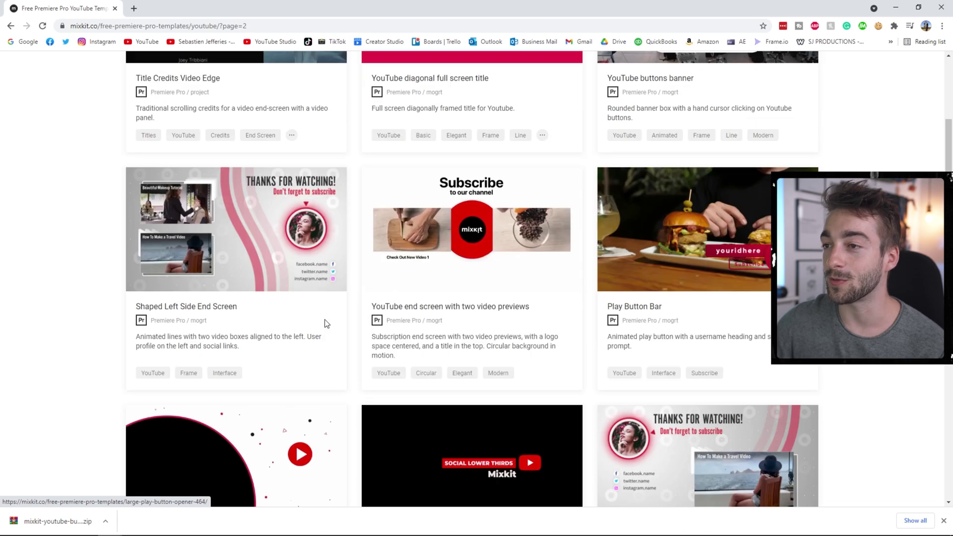
{"action": "scroll", "coordinate": [325, 320], "scroll_direction": "up", "scroll_amount": 4}
- Download the YouTube buttons banner template zip, then go to the Openers category
{"action": "left_click", "coordinate": [640, 301]}
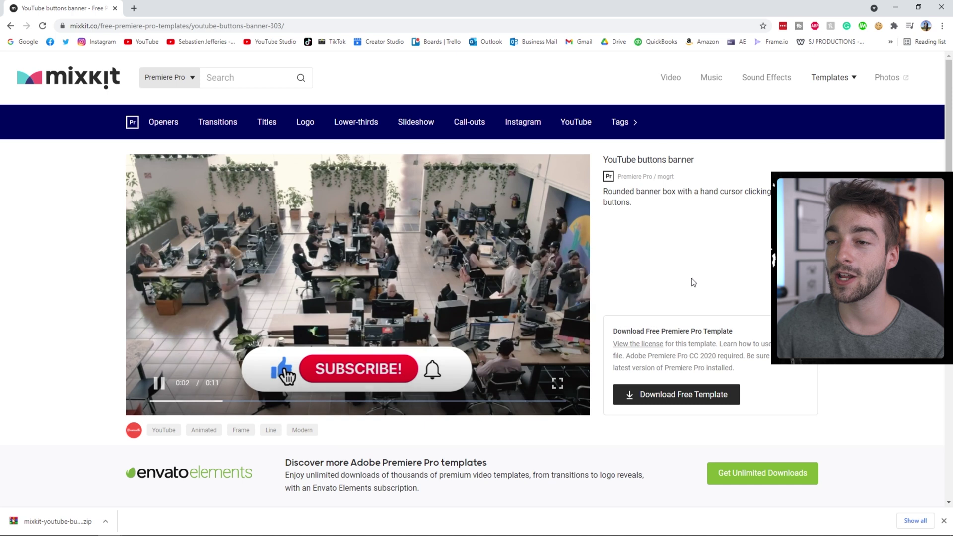
{"action": "left_click", "coordinate": [677, 395]}
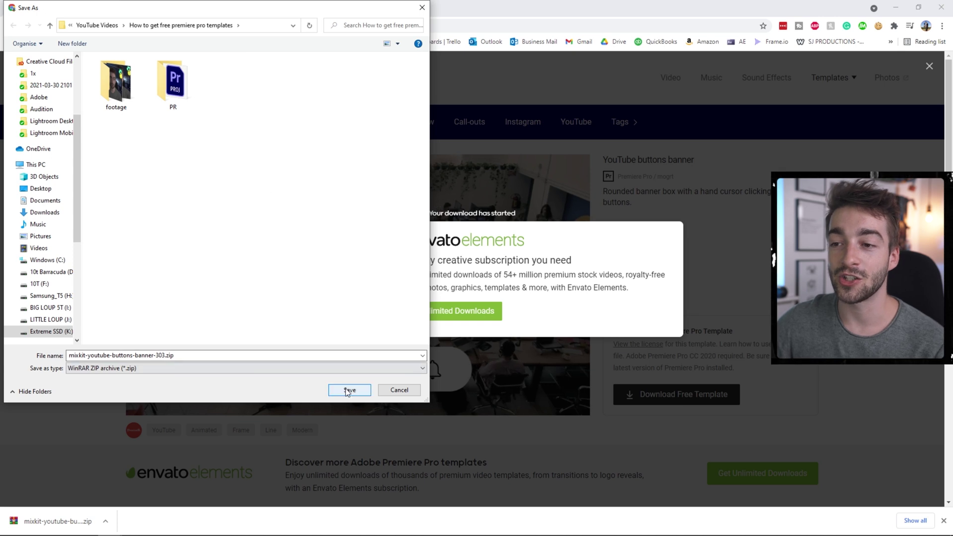
{"action": "left_click", "coordinate": [349, 390]}
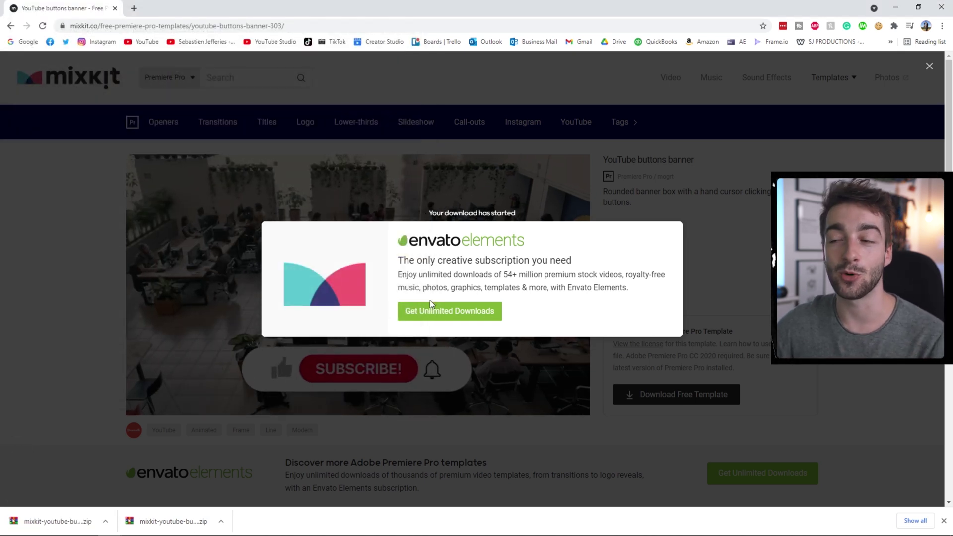
{"action": "left_click", "coordinate": [248, 289]}
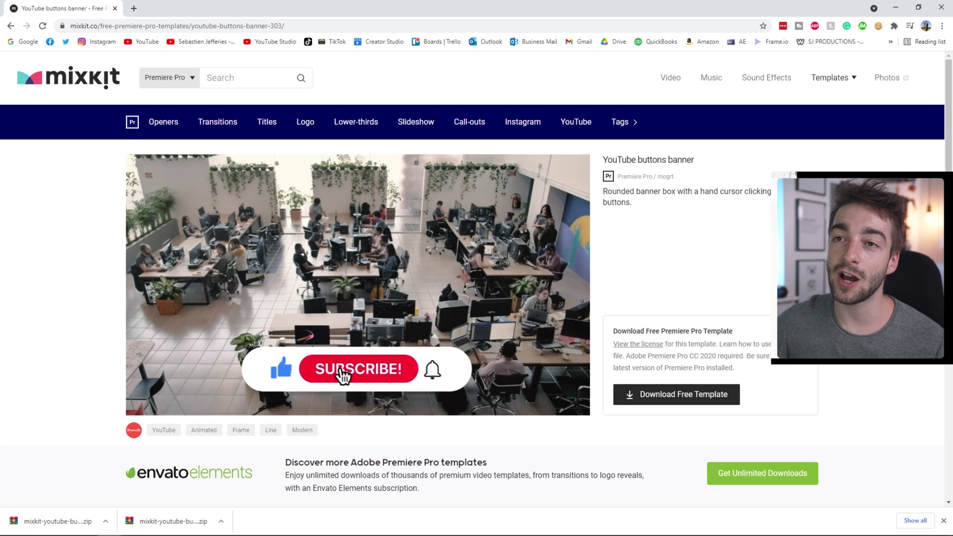
{"action": "left_click", "coordinate": [161, 122]}
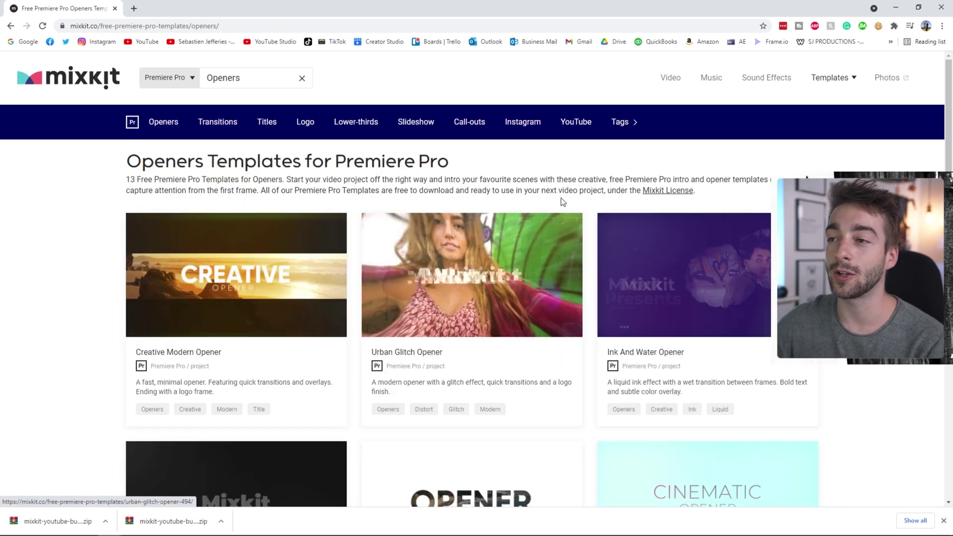
- Open the Urban Glitch Opener template page and download its free zip
{"action": "scroll", "coordinate": [522, 172], "scroll_direction": "down", "scroll_amount": 4}
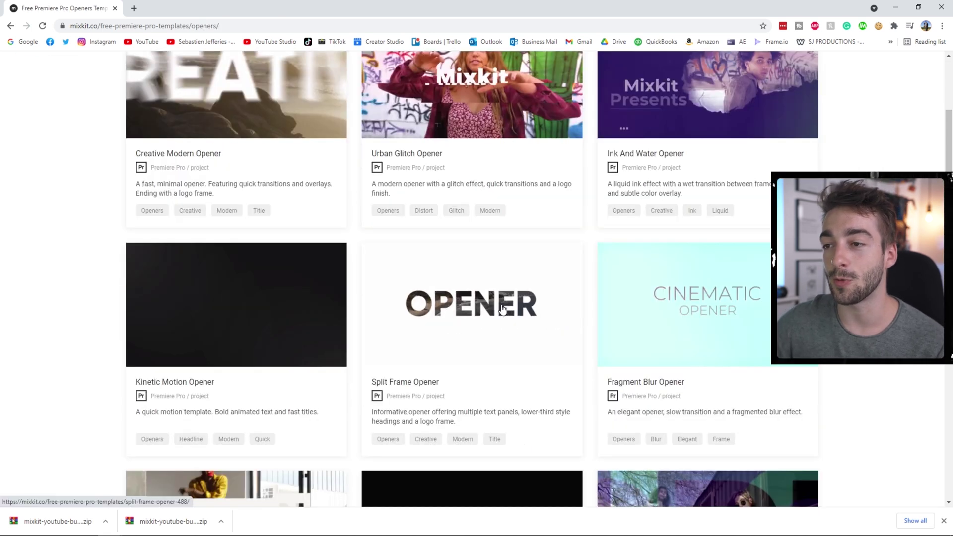
{"action": "scroll", "coordinate": [433, 260], "scroll_direction": "up", "scroll_amount": 2}
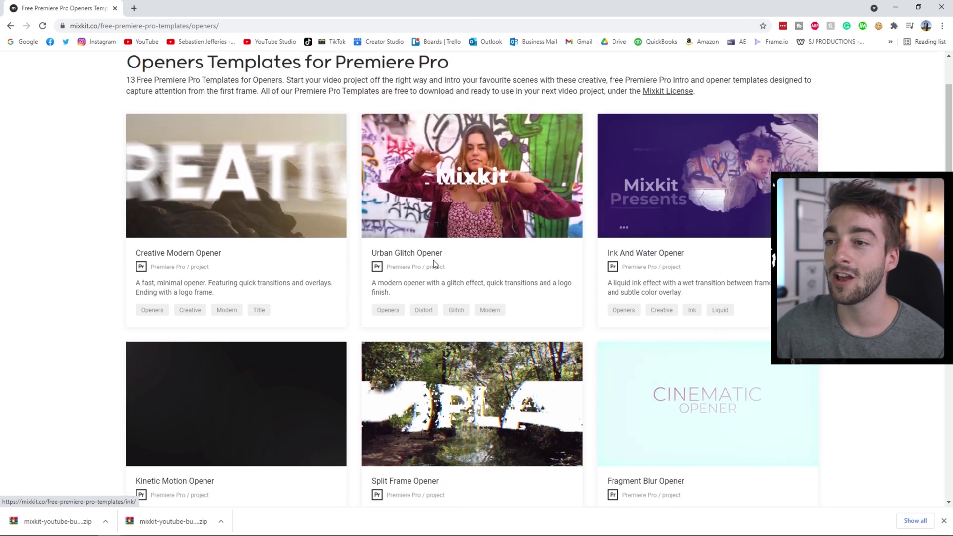
{"action": "left_click", "coordinate": [417, 254]}
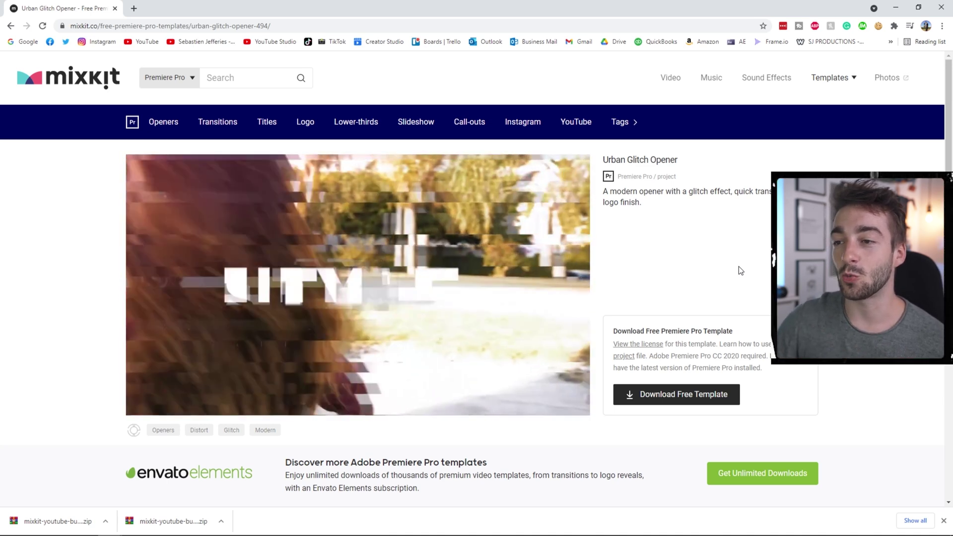
{"action": "left_click", "coordinate": [665, 395]}
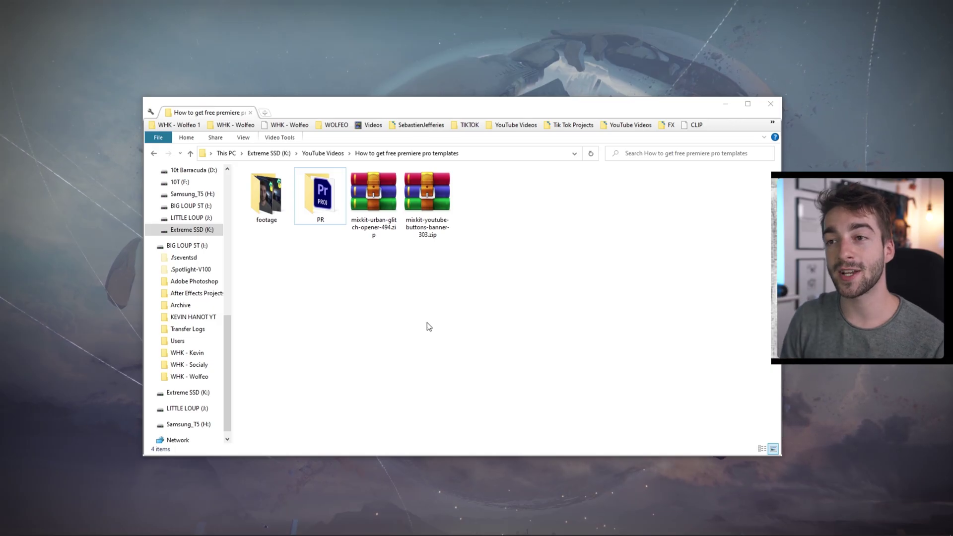
- Extract the Urban Glitch Opener zip and open mixkit-494.prproj from its extracted folder
{"action": "left_click", "coordinate": [368, 203]}
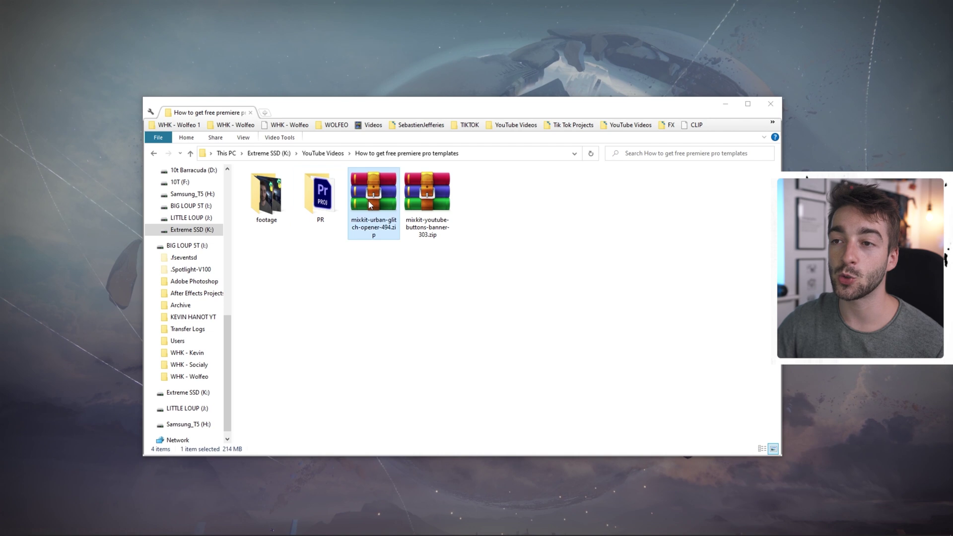
{"action": "right_click", "coordinate": [367, 201]}
{"action": "left_click", "coordinate": [398, 240]}
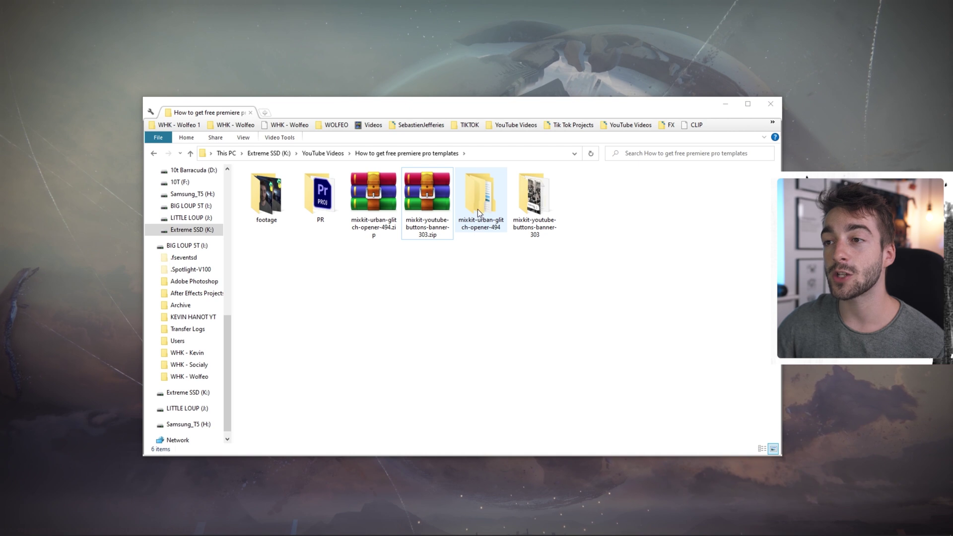
{"action": "double_click", "coordinate": [477, 209]}
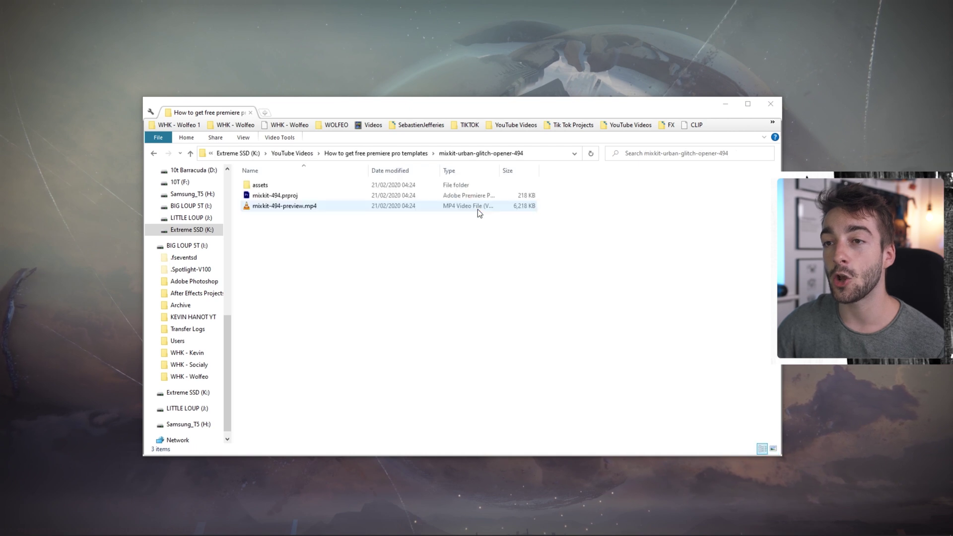
{"action": "double_click", "coordinate": [264, 194]}
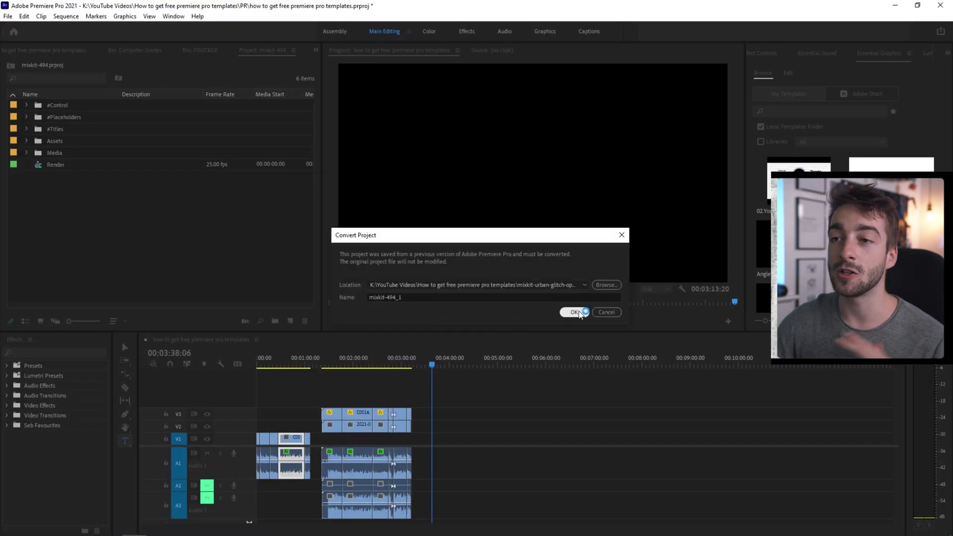
- Convert the mixkit-494 project, relink missing images to its assets folder, and preview the intro
{"action": "left_click", "coordinate": [577, 312]}
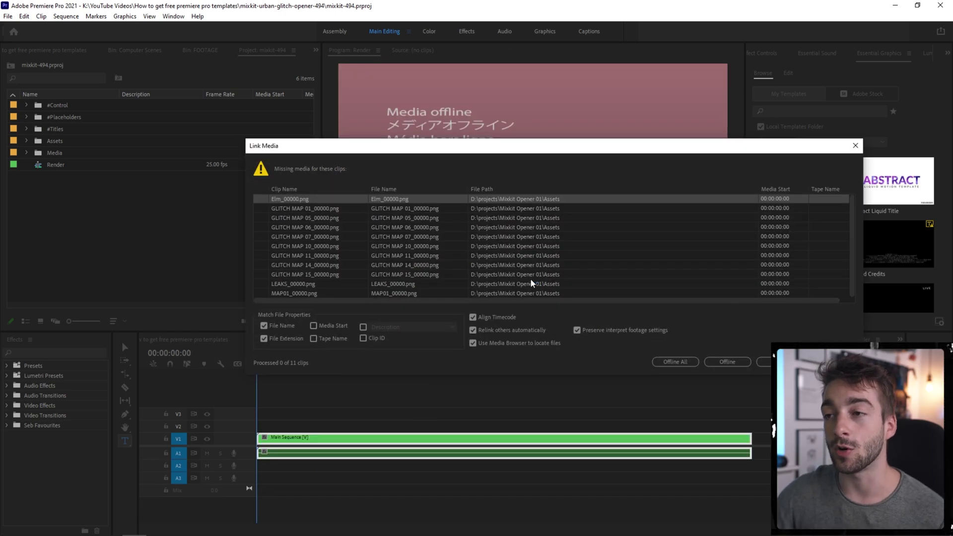
{"action": "key", "text": "Return"}
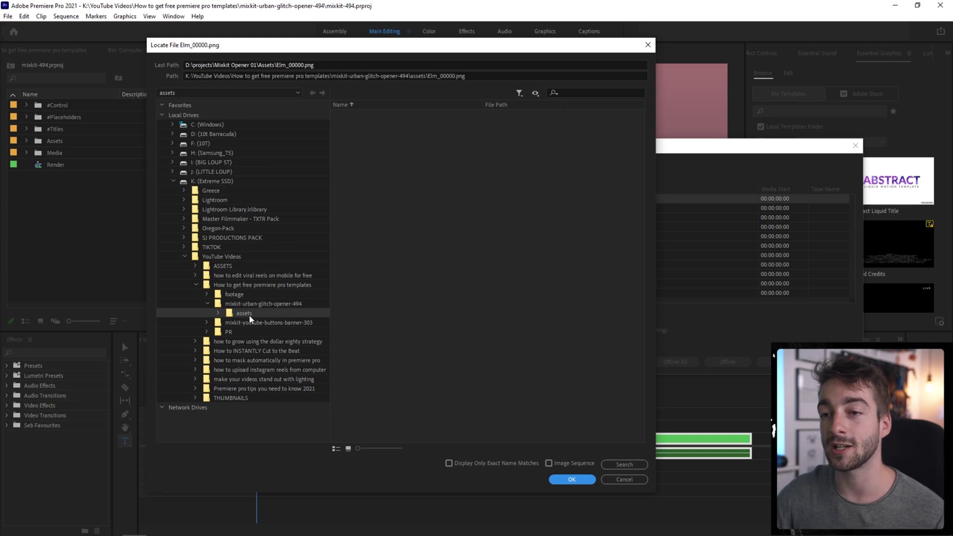
{"action": "left_click", "coordinate": [570, 479]}
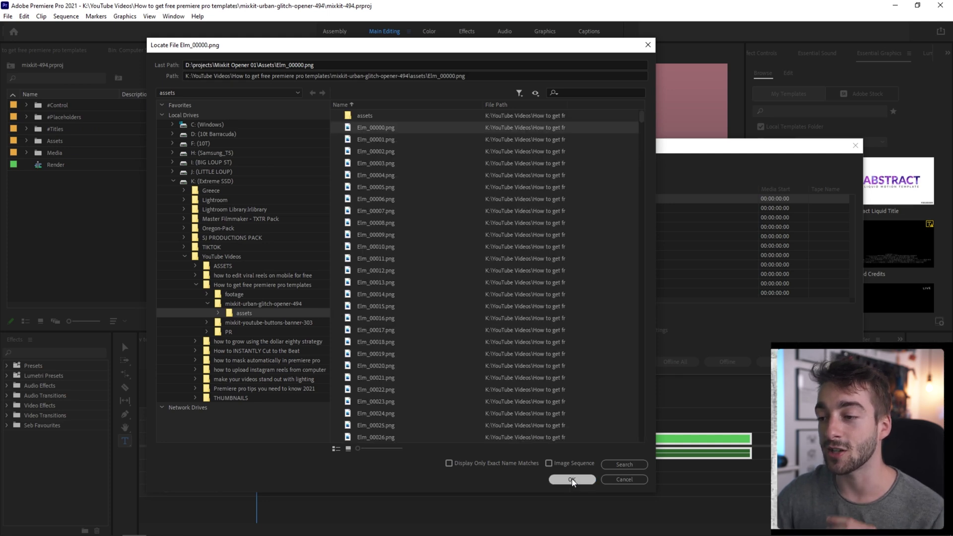
{"action": "mouse_move", "coordinate": [272, 359]}
{"action": "left_mouse_down"}
{"action": "mouse_move", "coordinate": [708, 361]}
{"action": "mouse_move", "coordinate": [269, 367]}
{"action": "left_mouse_up"}
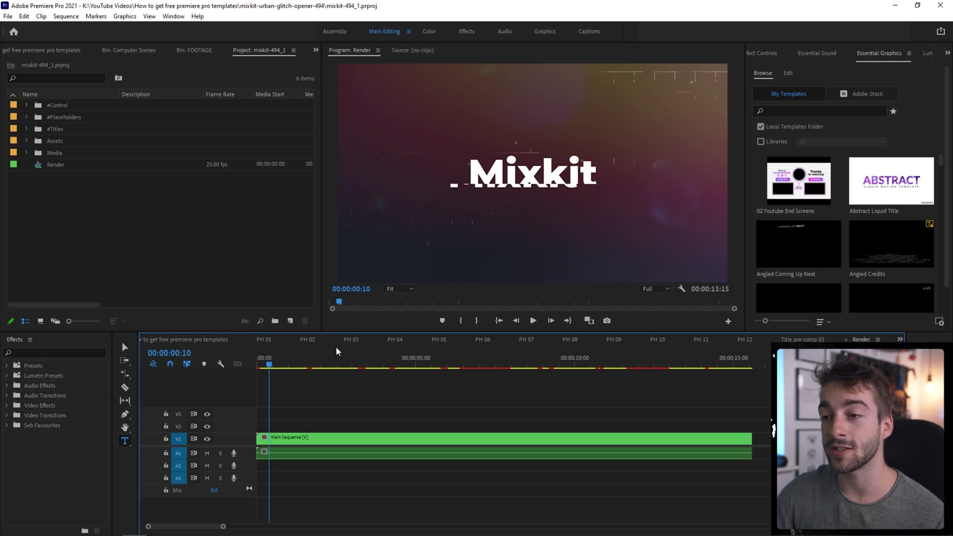
- Inspect the PH 01 and Render sequences, then expand the #Titles bin to show Title 01–08
{"action": "left_click", "coordinate": [264, 340]}
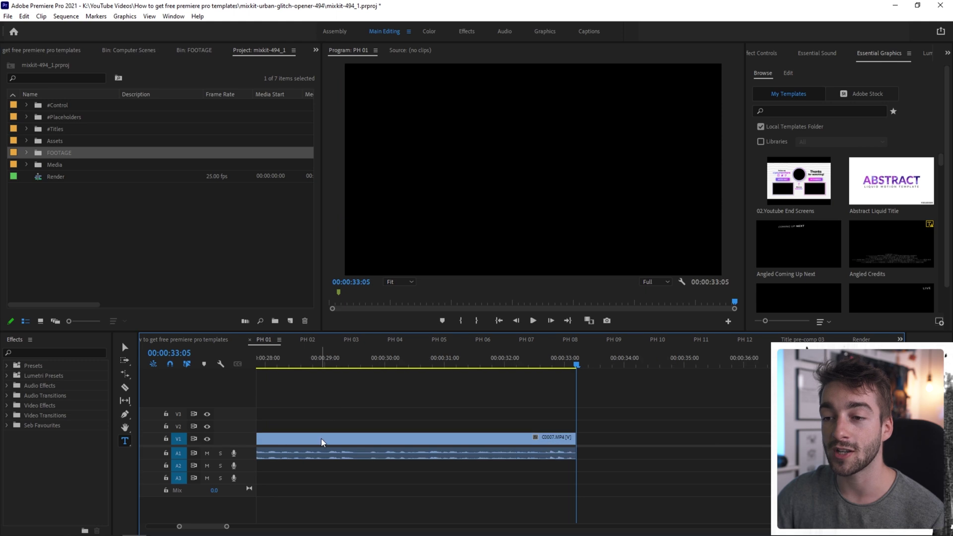
{"action": "left_click", "coordinate": [323, 440]}
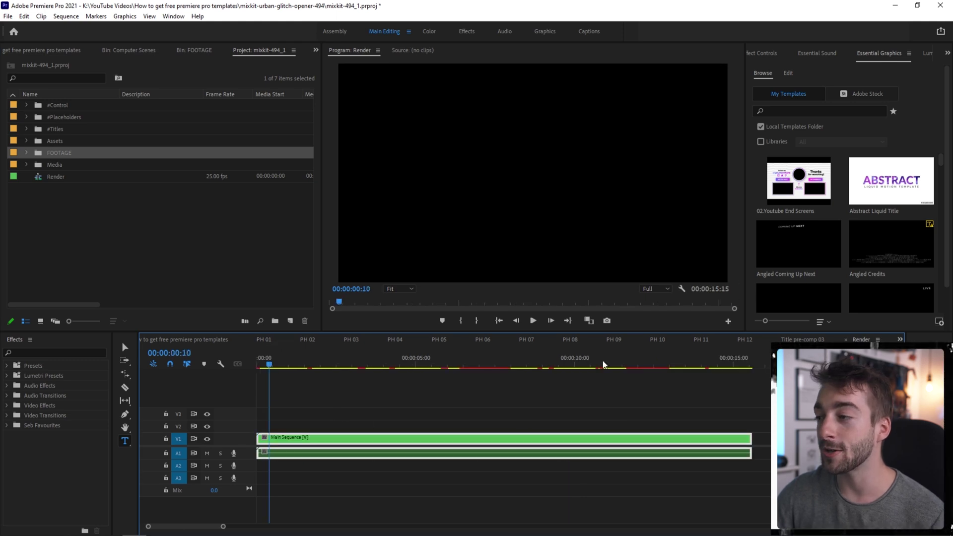
{"action": "mouse_move", "coordinate": [266, 366]}
{"action": "left_mouse_down"}
{"action": "mouse_move", "coordinate": [280, 363]}
{"action": "mouse_move", "coordinate": [273, 365]}
{"action": "left_mouse_up"}
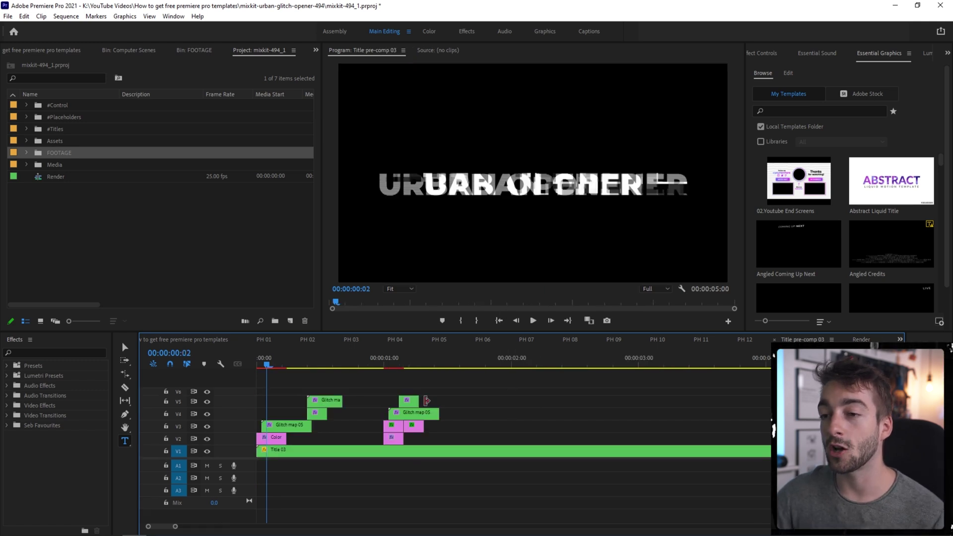
{"action": "left_click", "coordinate": [142, 247]}
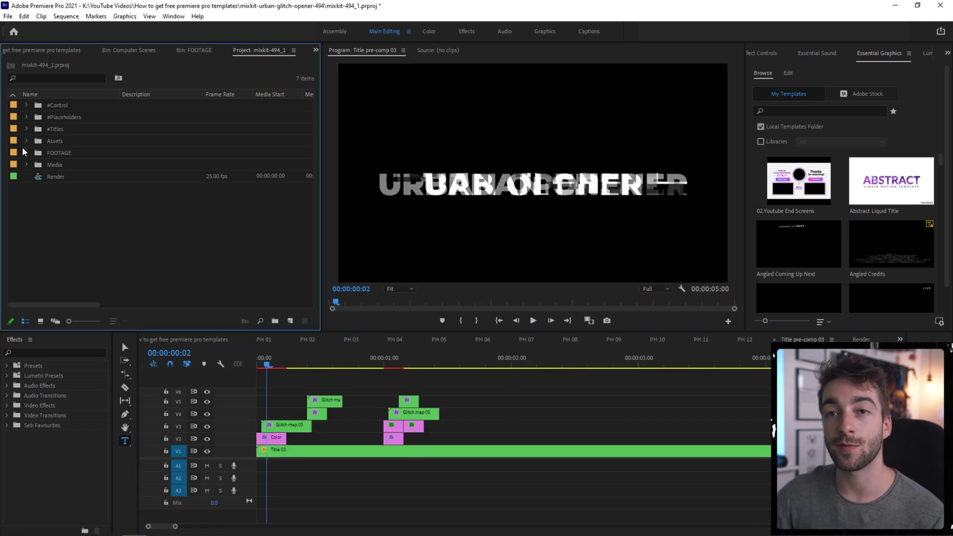
{"action": "left_click", "coordinate": [27, 129]}
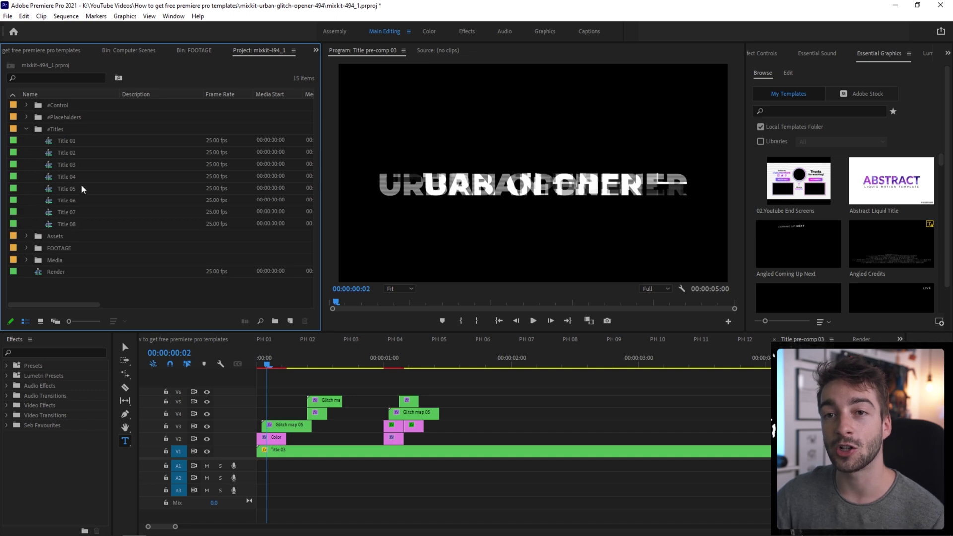
- Change the Title 01 text from Mixkit to 'Subscribe' and preview it in the Render sequence
{"action": "double_click", "coordinate": [68, 141]}
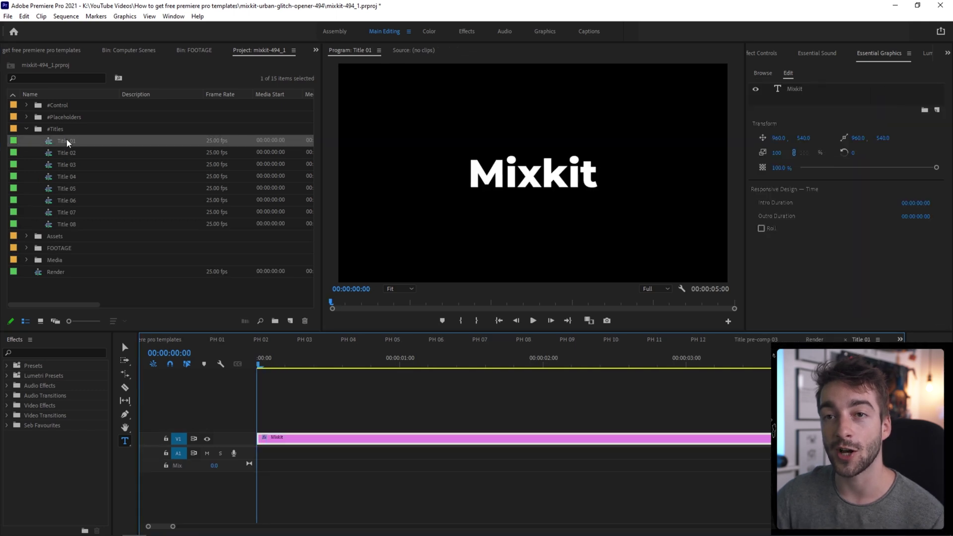
{"action": "double_click", "coordinate": [521, 170]}
{"action": "type", "text": "Subscribe"}
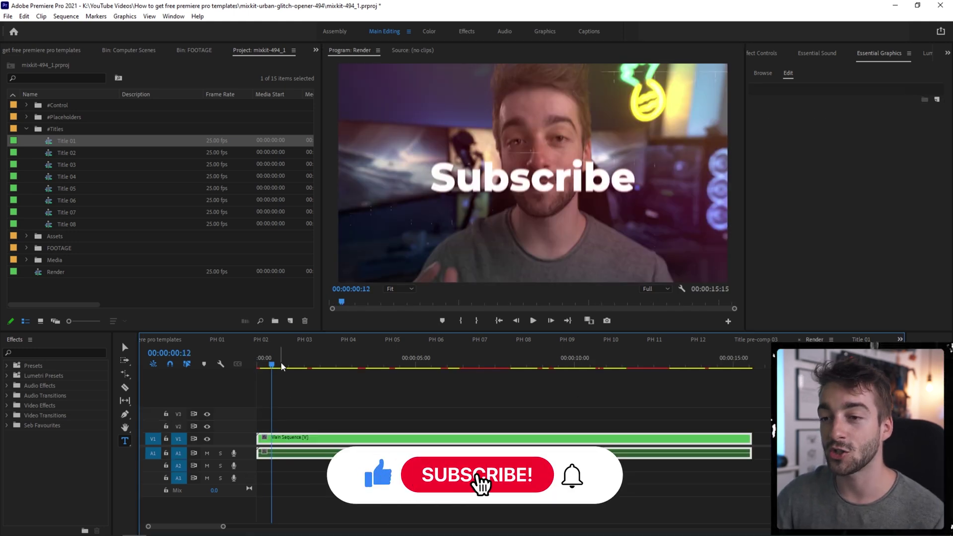
{"action": "left_click", "coordinate": [258, 367]}
{"action": "mouse_move", "coordinate": [257, 370]}
{"action": "left_mouse_down"}
{"action": "mouse_move", "coordinate": [289, 369]}
{"action": "mouse_move", "coordinate": [269, 369]}
{"action": "left_mouse_up"}
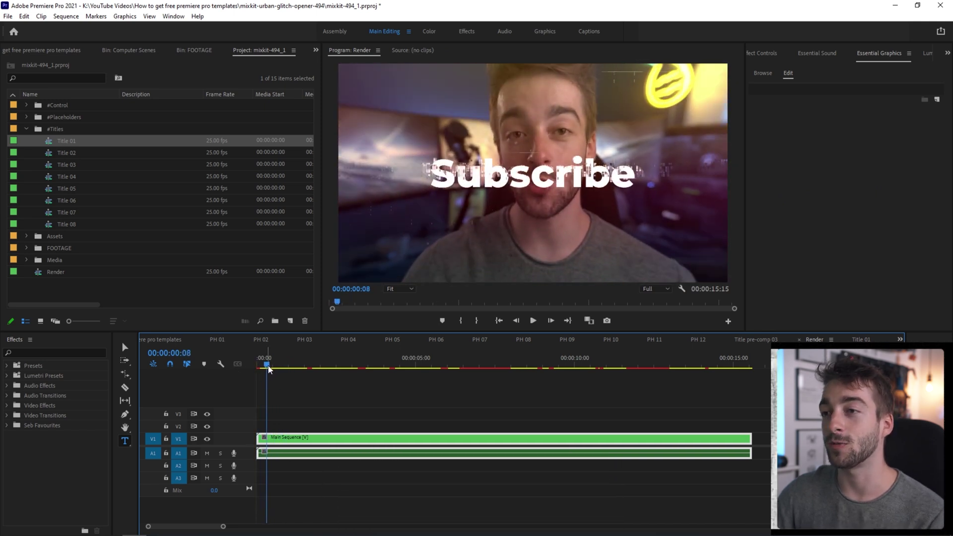
{"action": "left_click", "coordinate": [336, 410]}
{"action": "key", "text": "Right"}
{"action": "key", "text": "Right"}
{"action": "key", "text": "Right"}
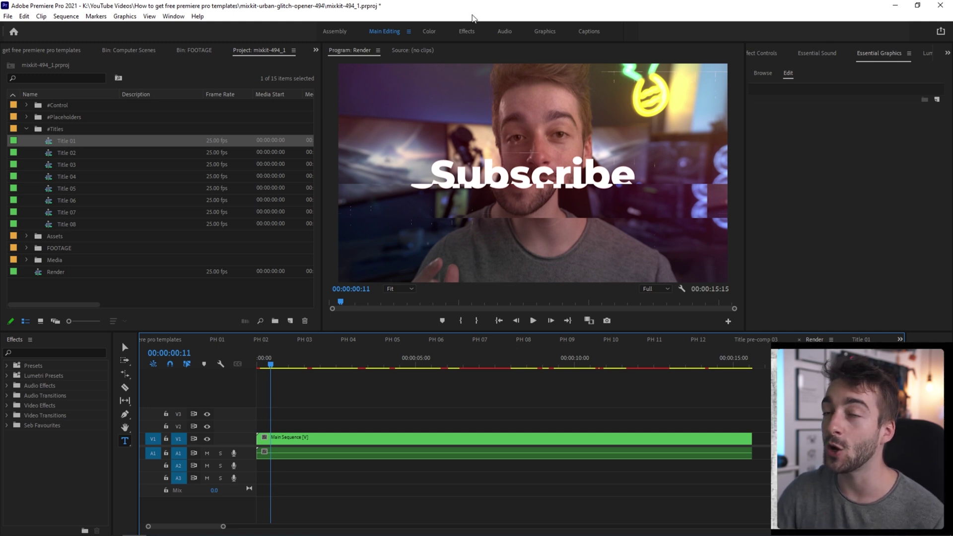
- Install the mixkit-303.mogrt motion graphics template from the YouTube buttons banner folder
{"action": "left_click", "coordinate": [172, 16]}
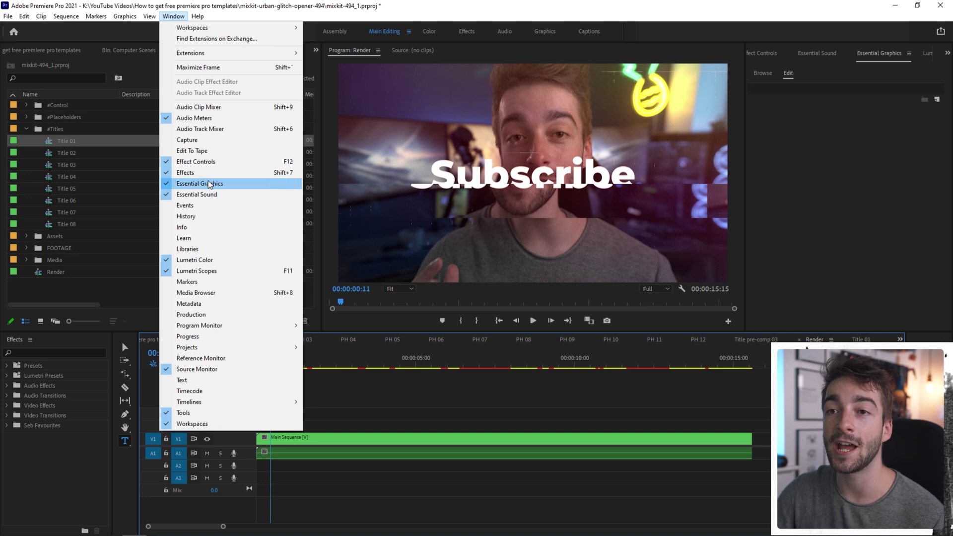
{"action": "left_click", "coordinate": [766, 74]}
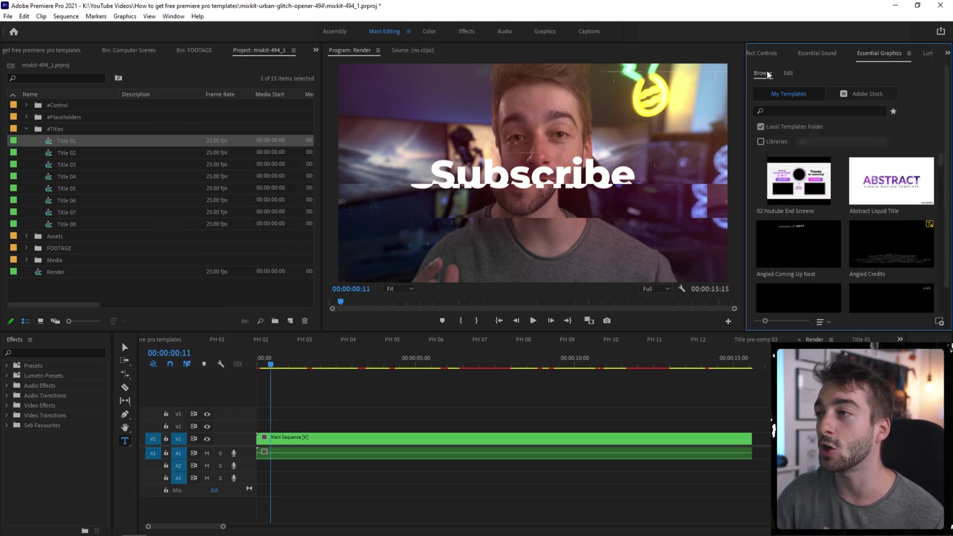
{"action": "left_click", "coordinate": [939, 322]}
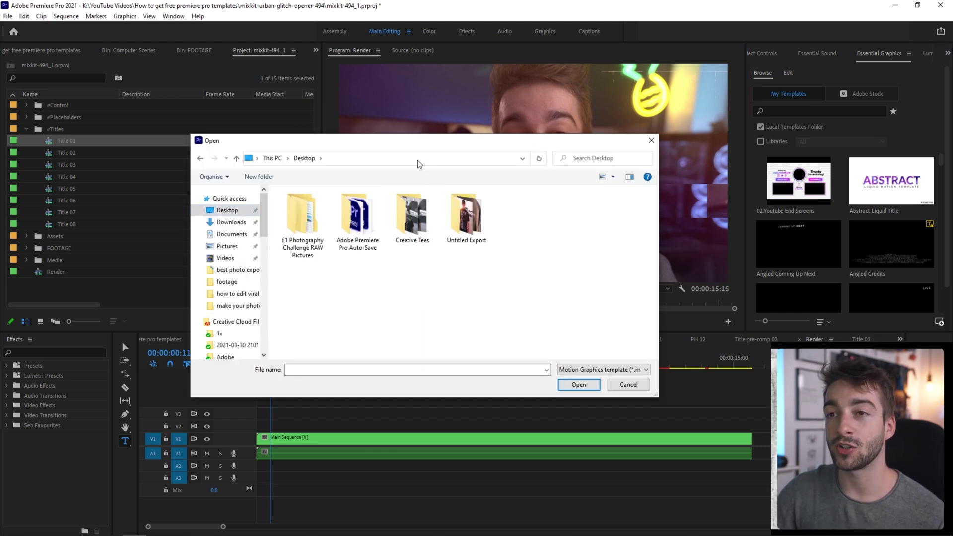
{"action": "key", "text": "Return"}
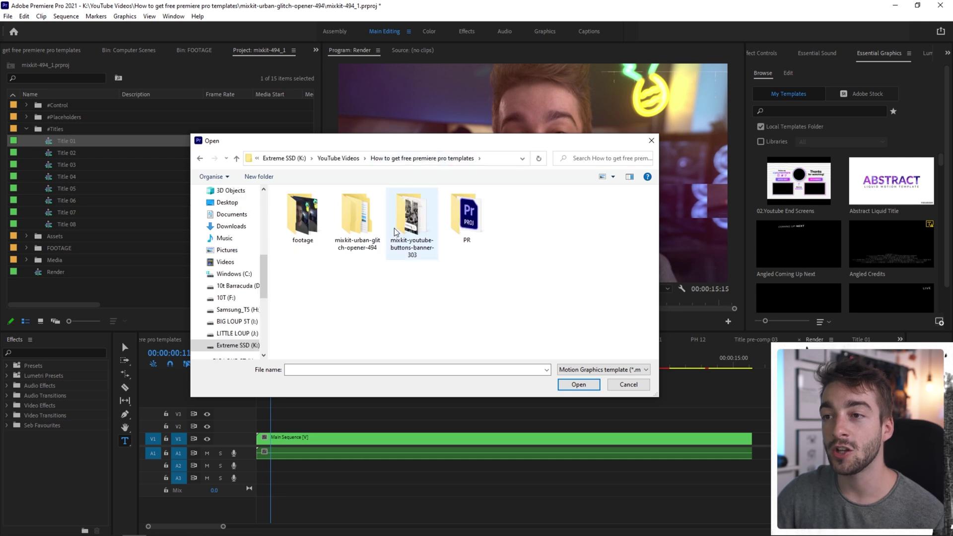
{"action": "double_click", "coordinate": [408, 228]}
{"action": "left_click", "coordinate": [304, 217]}
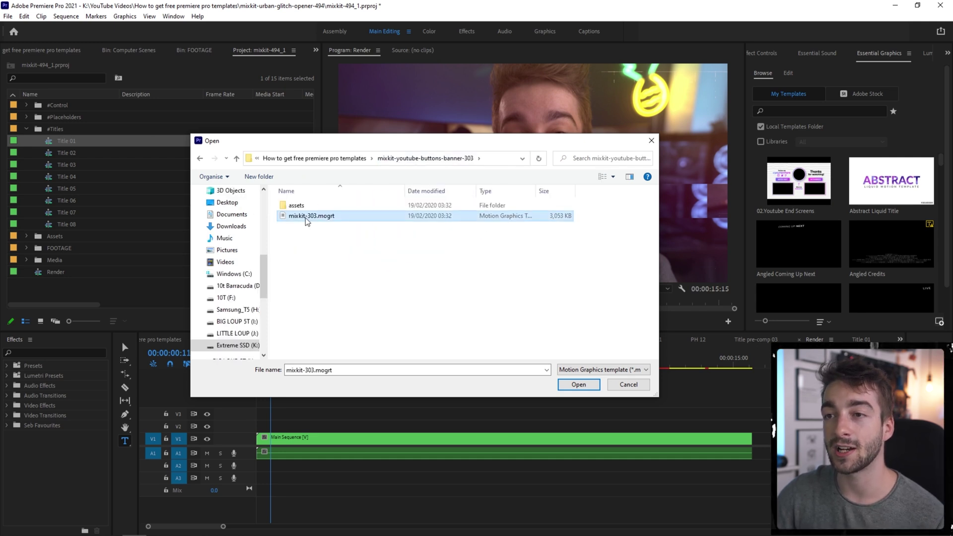
{"action": "left_click", "coordinate": [592, 386]}
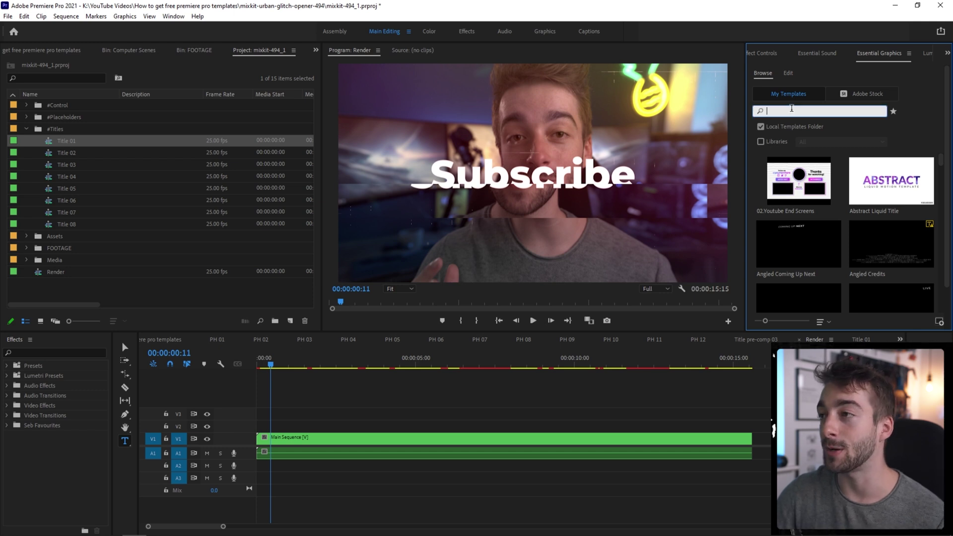
- Add Youtube_Subscribe_4 on V2 above the intro and preview its animation
{"action": "key", "text": "Return"}
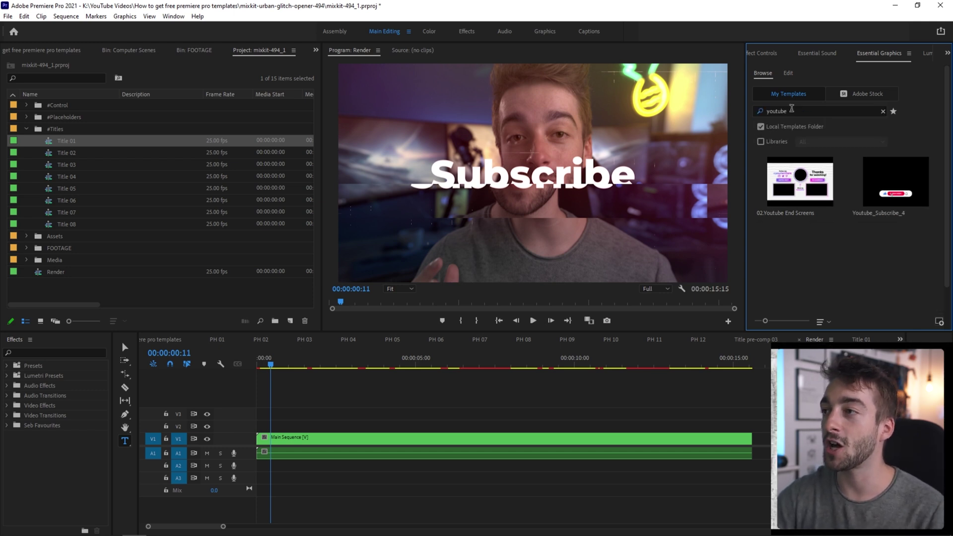
{"action": "left_click_drag", "start_coordinate": [890, 189], "coordinate": [408, 426]}
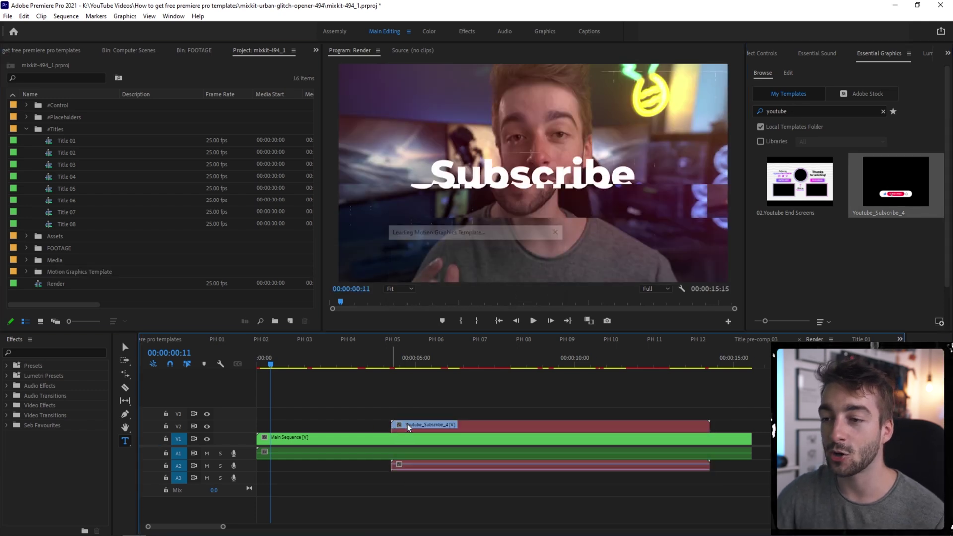
{"action": "left_click", "coordinate": [400, 364]}
{"action": "left_click_drag", "start_coordinate": [404, 365], "coordinate": [445, 404]}
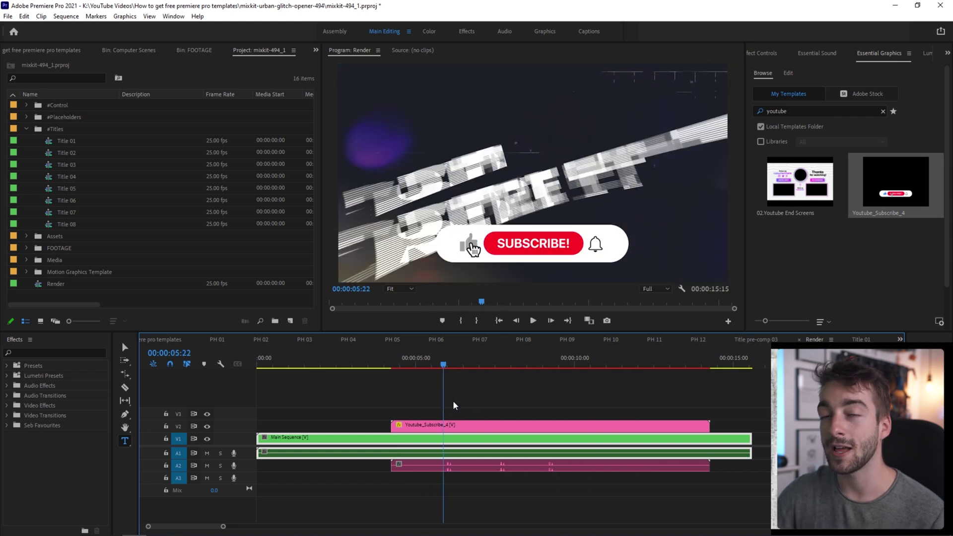
- Change the subscribe button's Color_02 from red to black, then check the Source Text fields
{"action": "left_click", "coordinate": [469, 426]}
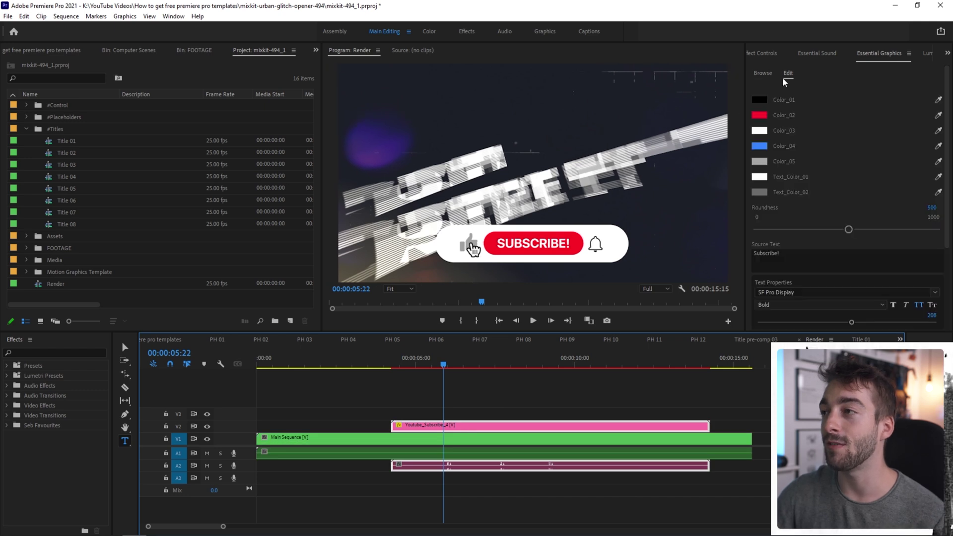
{"action": "left_click", "coordinate": [759, 115]}
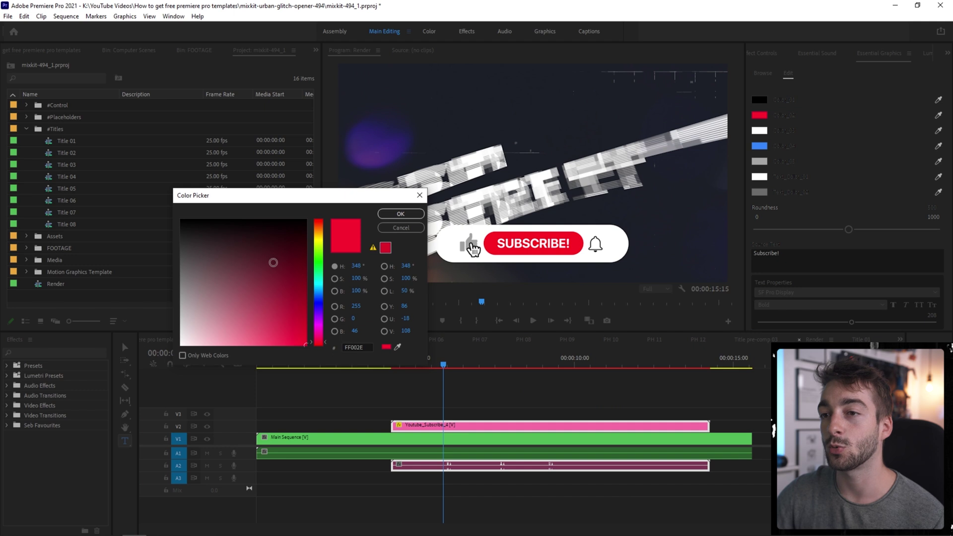
{"action": "left_click", "coordinate": [390, 215]}
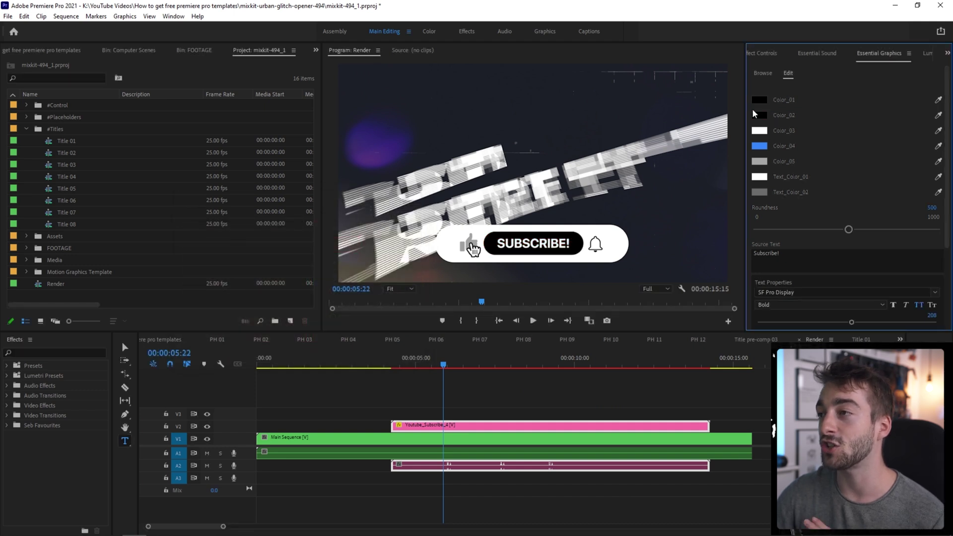
{"action": "scroll", "coordinate": [794, 253], "scroll_direction": "down", "scroll_amount": 2}
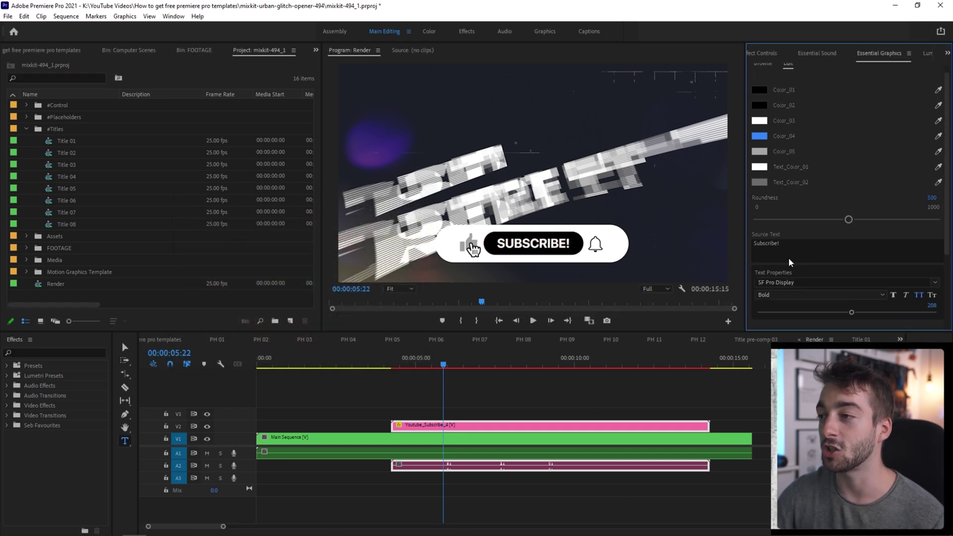
{"action": "scroll", "coordinate": [750, 239], "scroll_direction": "down", "scroll_amount": 3}
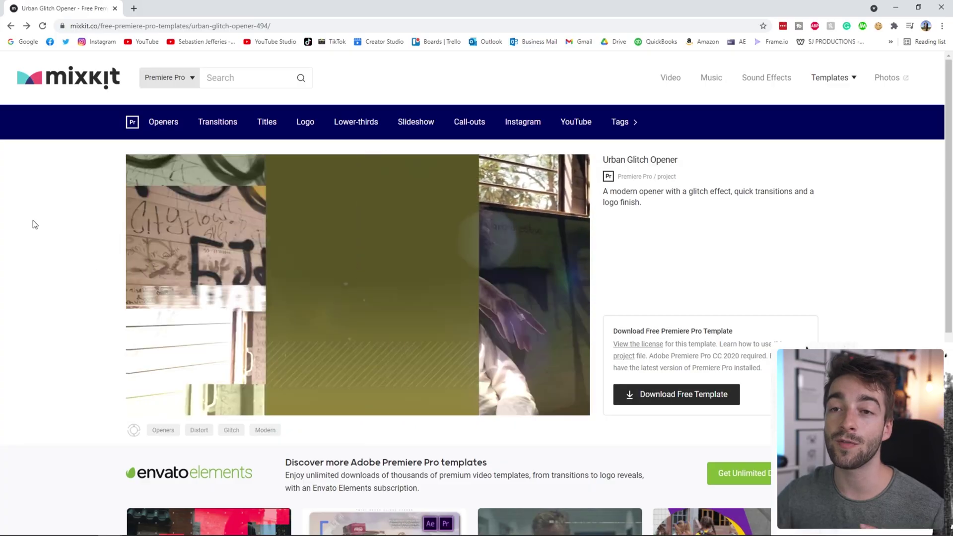
- From the Mixkit home page, open Stock Video and browse waterfall clips such as Small waterfall
{"action": "left_click", "coordinate": [60, 79]}
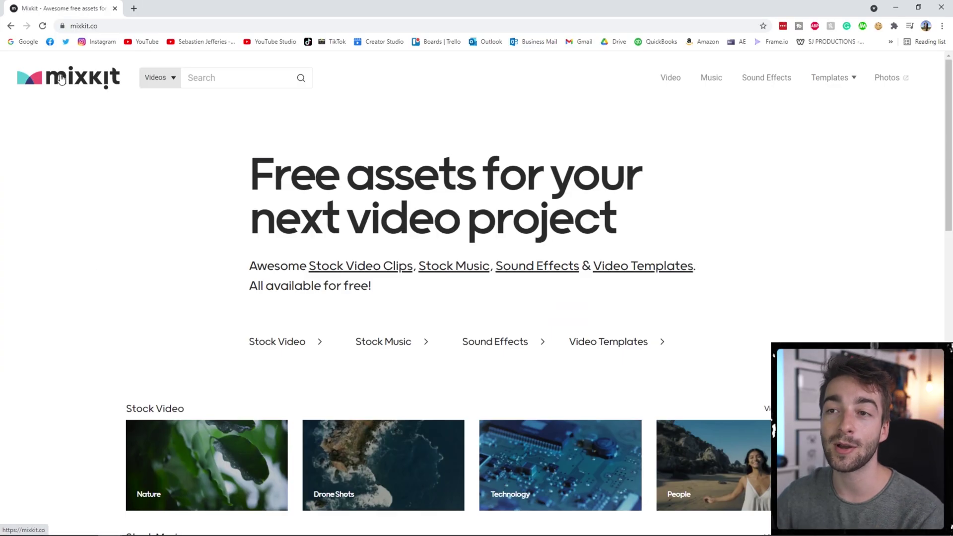
{"action": "scroll", "coordinate": [228, 304], "scroll_direction": "down", "scroll_amount": 1}
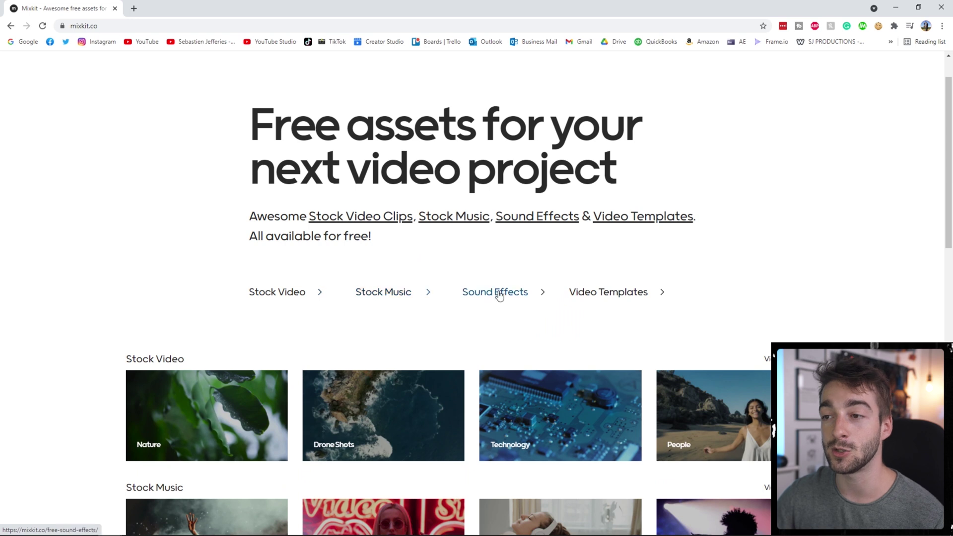
{"action": "left_click", "coordinate": [291, 298]}
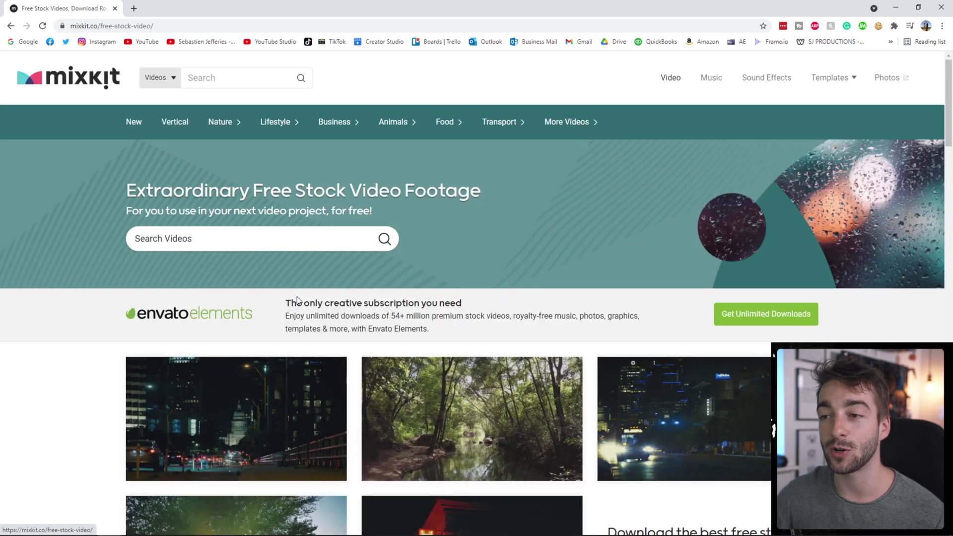
{"action": "scroll", "coordinate": [564, 327], "scroll_direction": "down", "scroll_amount": 4}
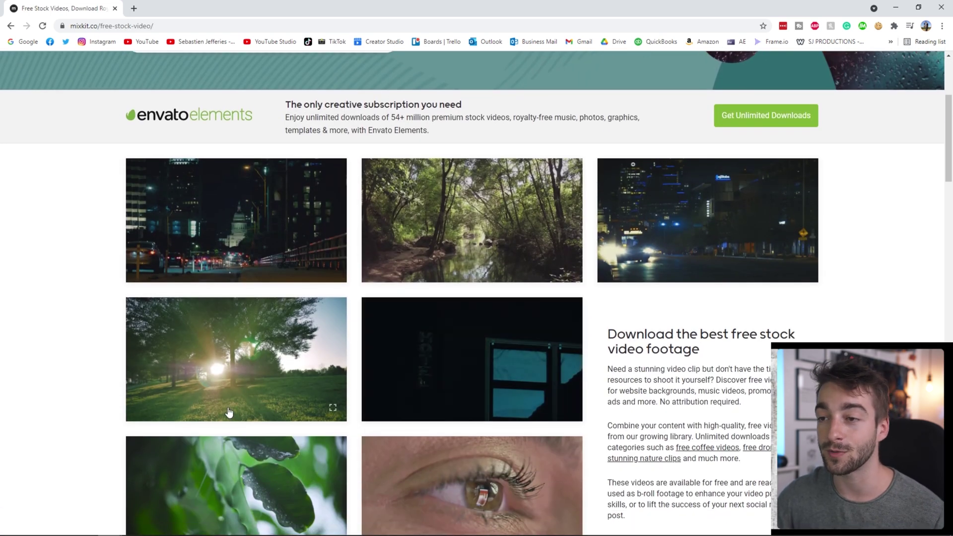
{"action": "scroll", "coordinate": [617, 382], "scroll_direction": "up", "scroll_amount": 4}
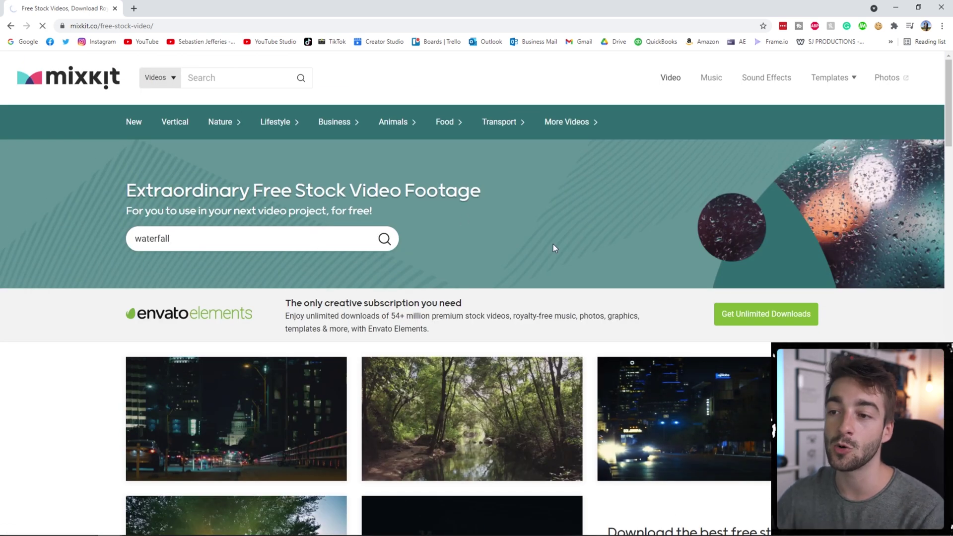
{"action": "scroll", "coordinate": [864, 313], "scroll_direction": "down", "scroll_amount": 4}
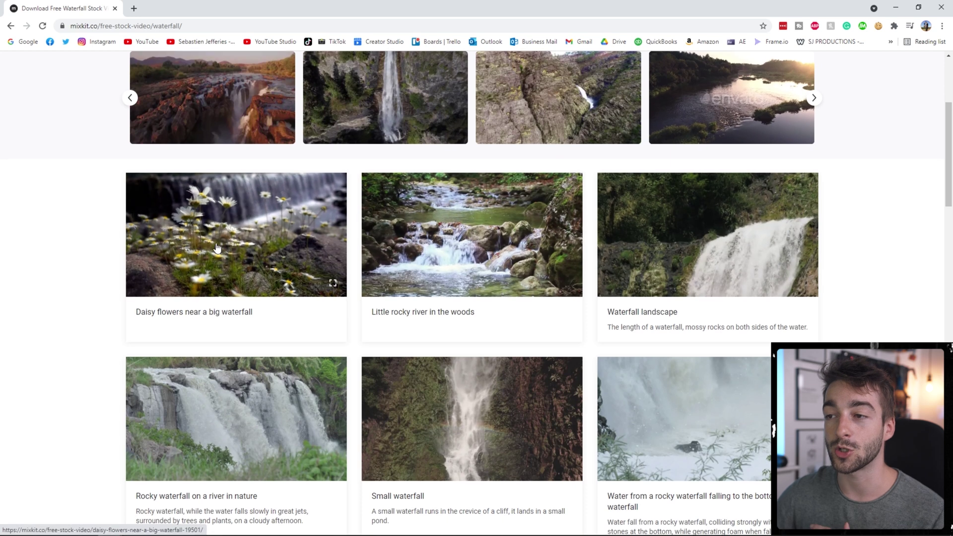
{"action": "scroll", "coordinate": [217, 248], "scroll_direction": "down", "scroll_amount": 3}
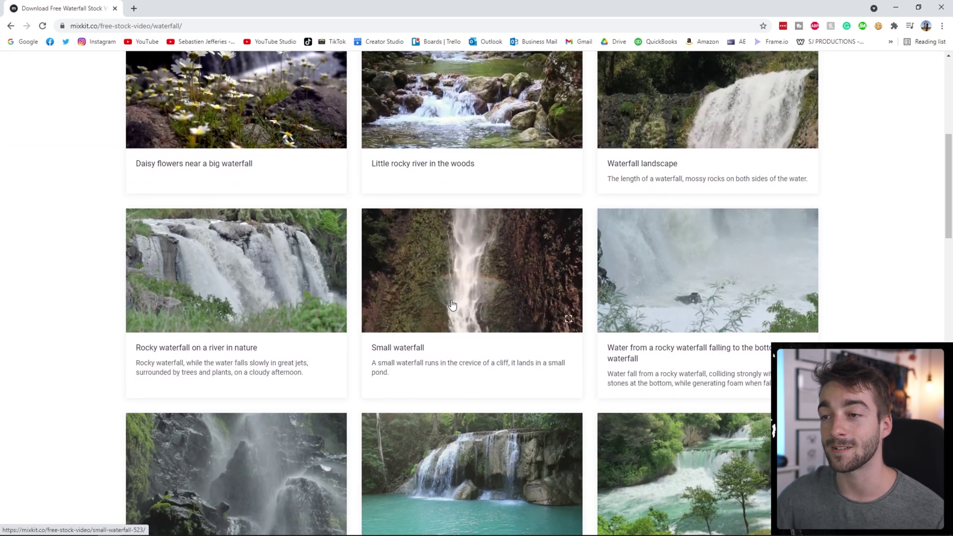
{"action": "scroll", "coordinate": [452, 304], "scroll_direction": "up", "scroll_amount": 7}
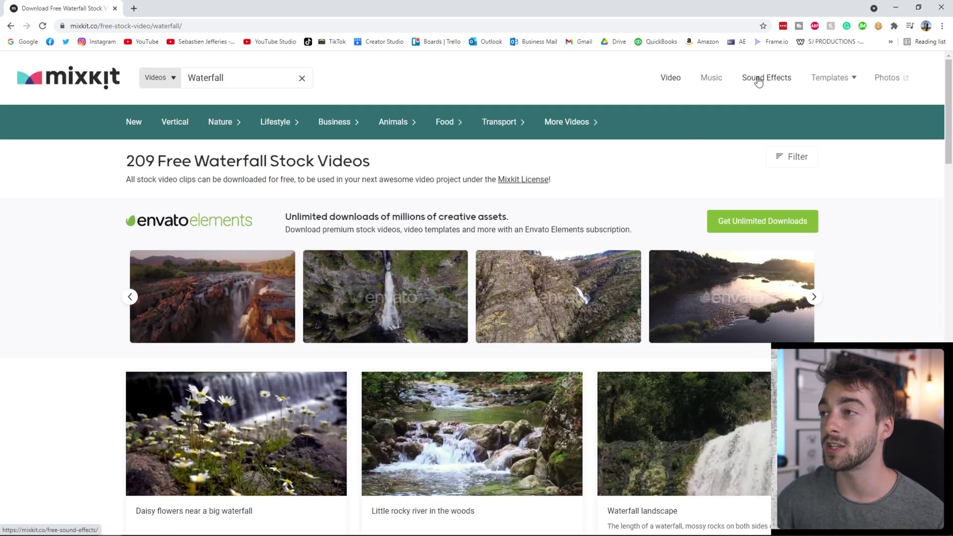
- Search Mixkit's sound effects for 'whoosh' and scroll through the results
{"action": "left_click", "coordinate": [758, 79]}
{"action": "type", "text": "whoosh"}
{"action": "key", "text": "Return"}
{"action": "scroll", "coordinate": [718, 159], "scroll_direction": "down", "scroll_amount": 3}
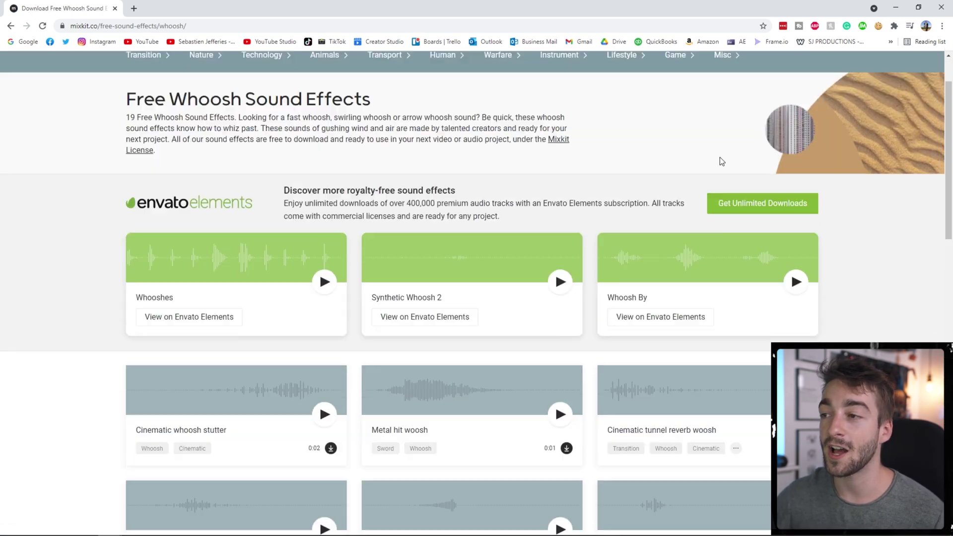
{"action": "scroll", "coordinate": [586, 358], "scroll_direction": "down", "scroll_amount": 2}
- Preview Cinematic whoosh stutter, then cancel its download without saving
{"action": "left_click", "coordinate": [325, 239]}
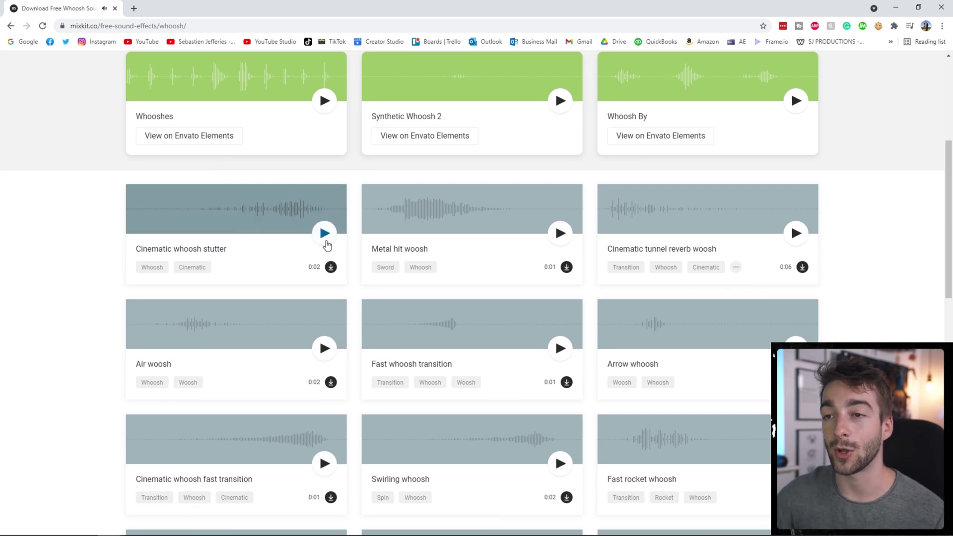
{"action": "left_click", "coordinate": [330, 268]}
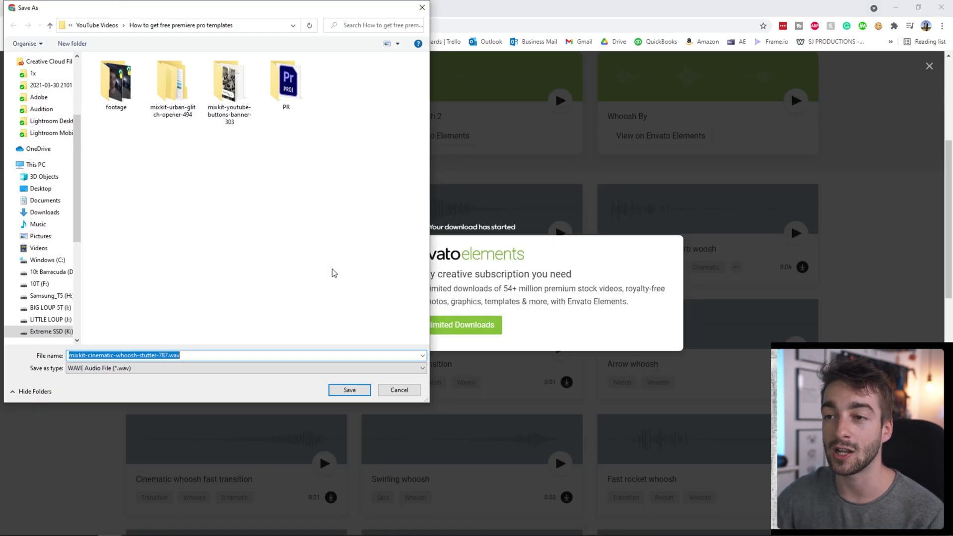
{"action": "left_click", "coordinate": [399, 390]}
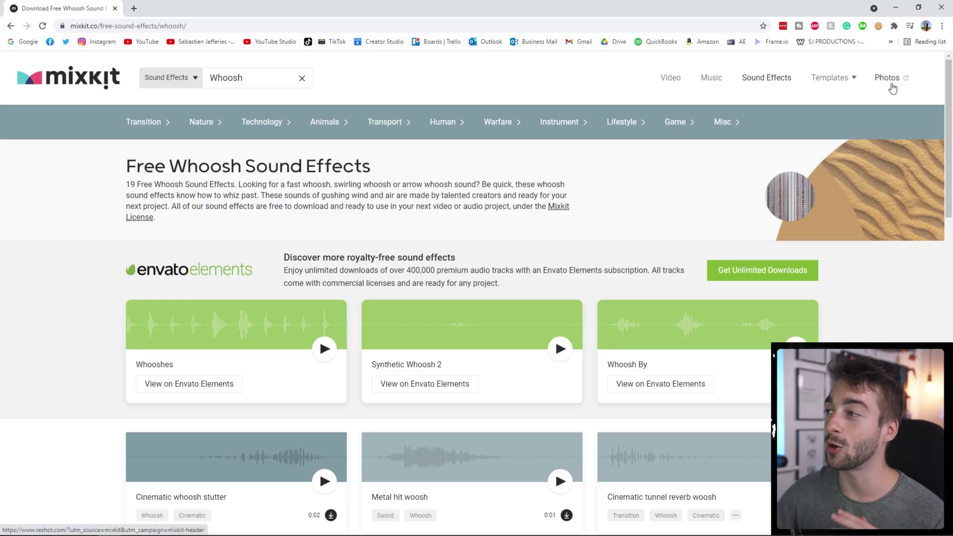
- Open Reshot from Mixkit and show the free Music vector illustrations
{"action": "left_click", "coordinate": [892, 85]}
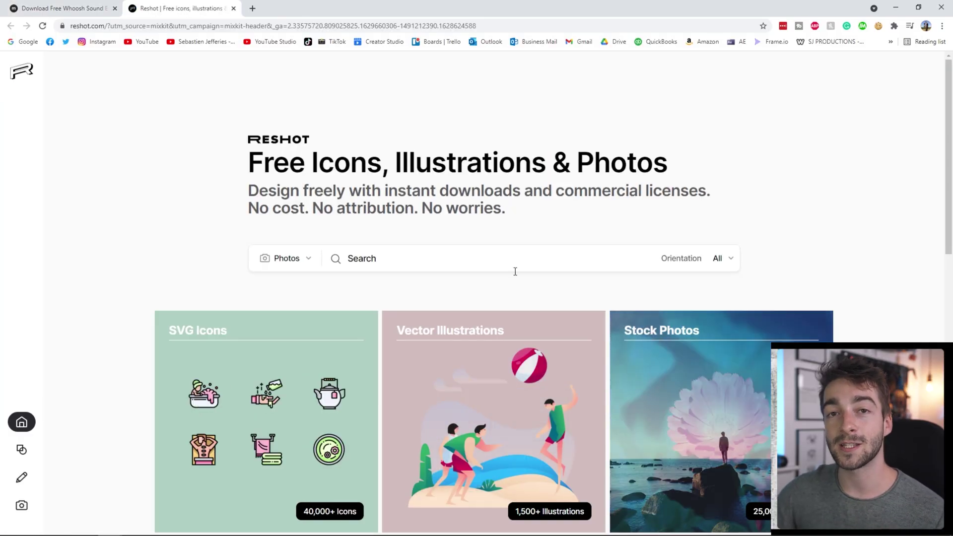
{"action": "scroll", "coordinate": [812, 232], "scroll_direction": "down", "scroll_amount": 2}
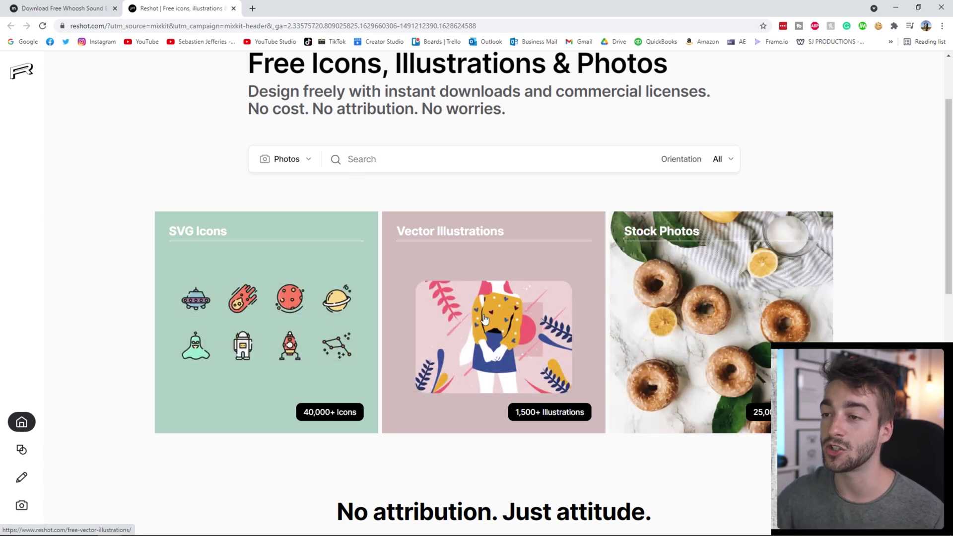
{"action": "left_click", "coordinate": [484, 318]}
{"action": "scroll", "coordinate": [842, 336], "scroll_direction": "down", "scroll_amount": 5}
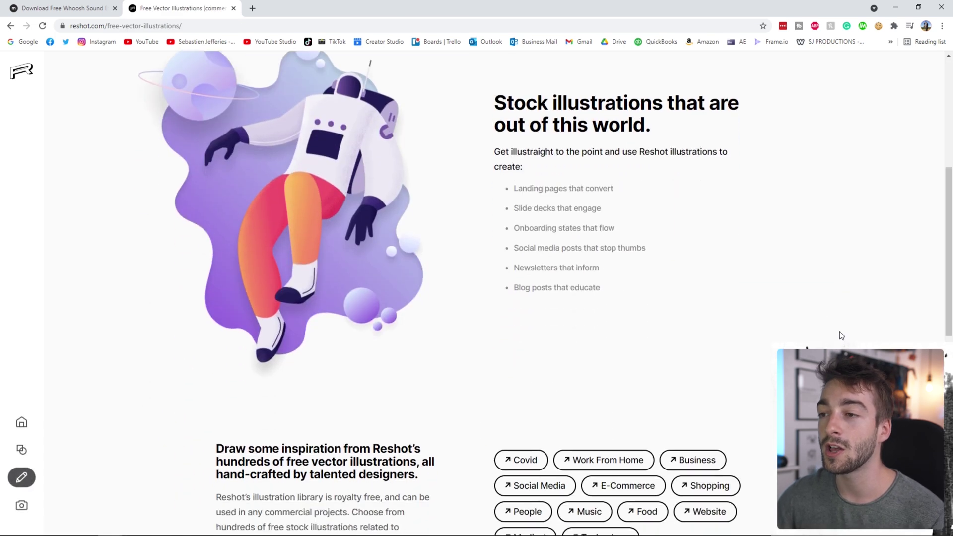
{"action": "scroll", "coordinate": [839, 333], "scroll_direction": "down", "scroll_amount": 3}
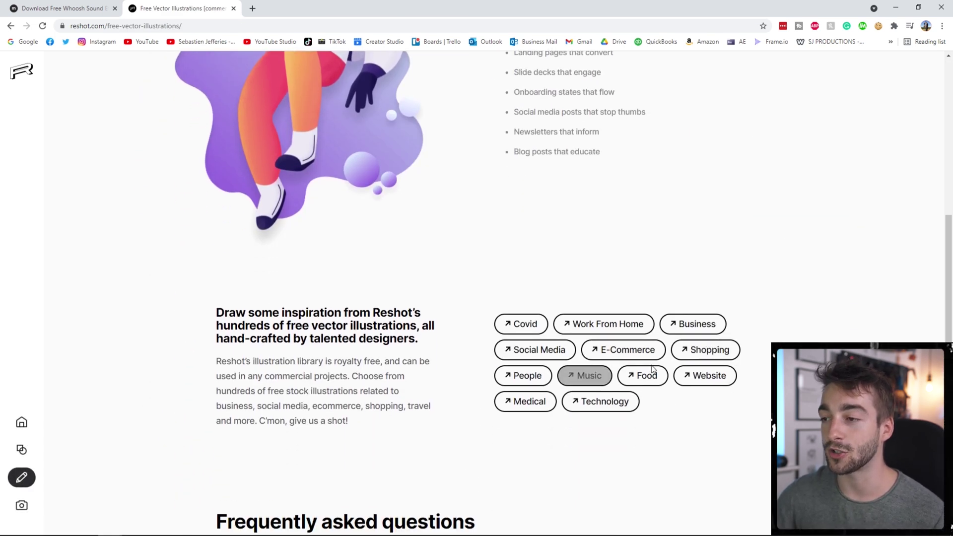
{"action": "left_click", "coordinate": [585, 376]}
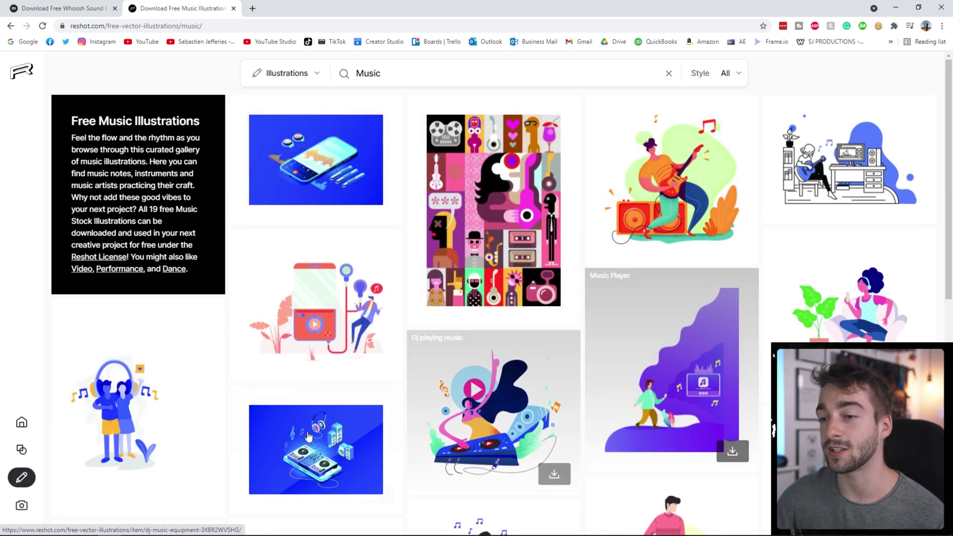
- Switch the Music search category to Icons, then to Photos
{"action": "left_click", "coordinate": [295, 73]}
{"action": "left_click", "coordinate": [278, 96]}
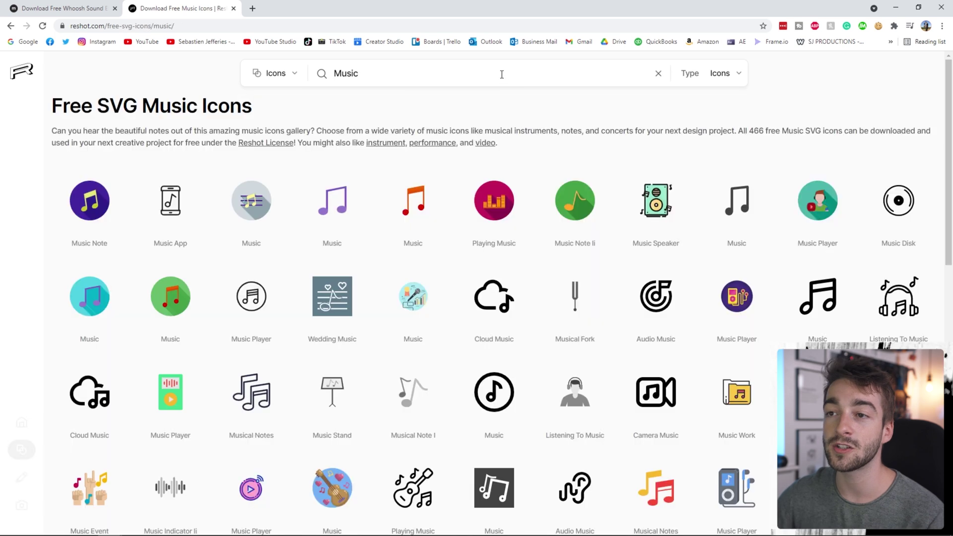
{"action": "left_click", "coordinate": [278, 73]}
{"action": "left_click", "coordinate": [278, 96]}
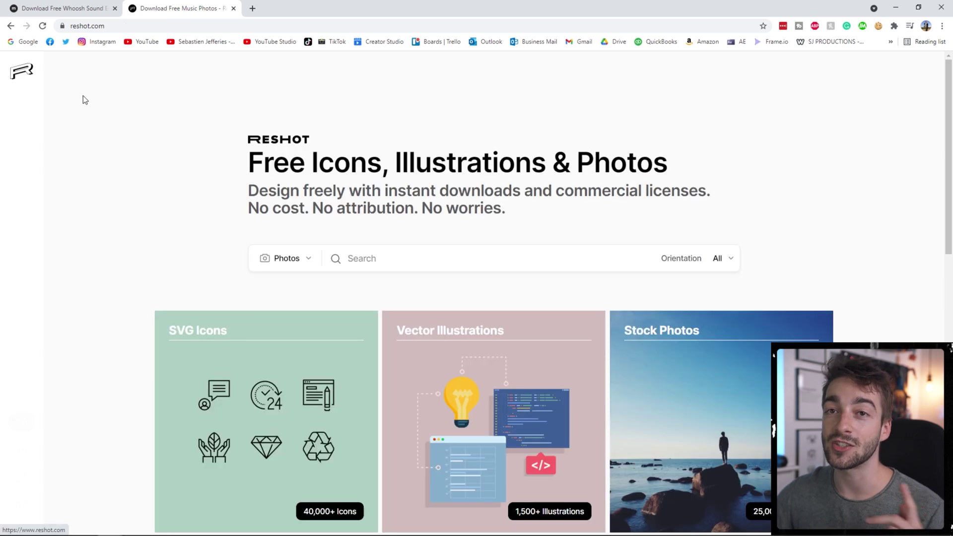
- Go back to Reshot's home page and highlight the instant-downloads tagline
{"action": "left_click", "coordinate": [22, 71]}
{"action": "left_click_drag", "start_coordinate": [248, 191], "coordinate": [725, 202]}
{"action": "left_click", "coordinate": [728, 201]}
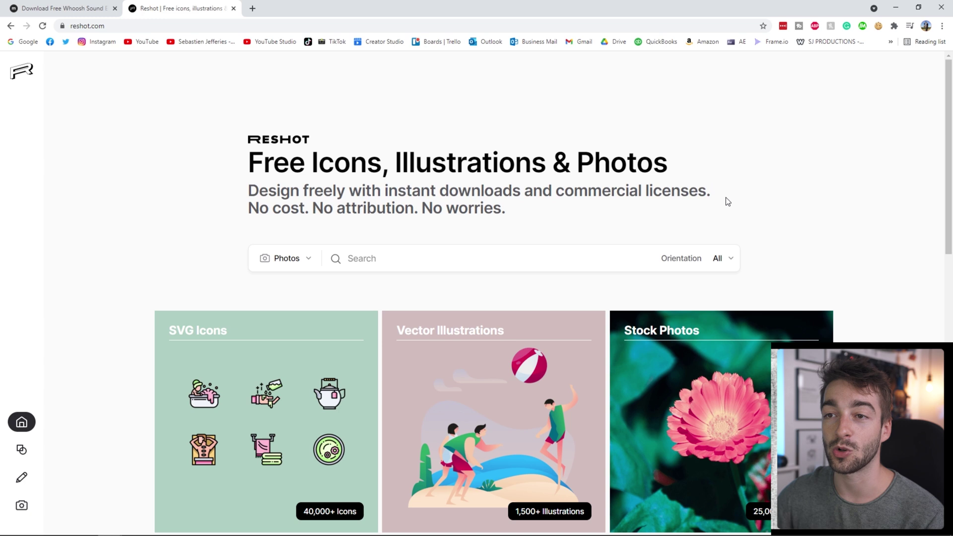